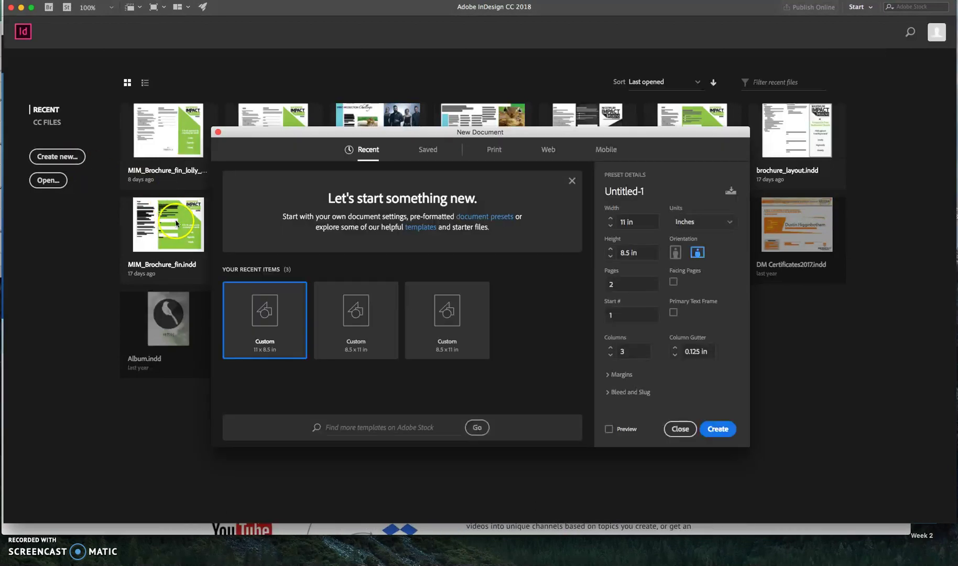
Set the new document's units to inches, with a width of 6.5 in and a height of 8 in
left_click(700, 222)
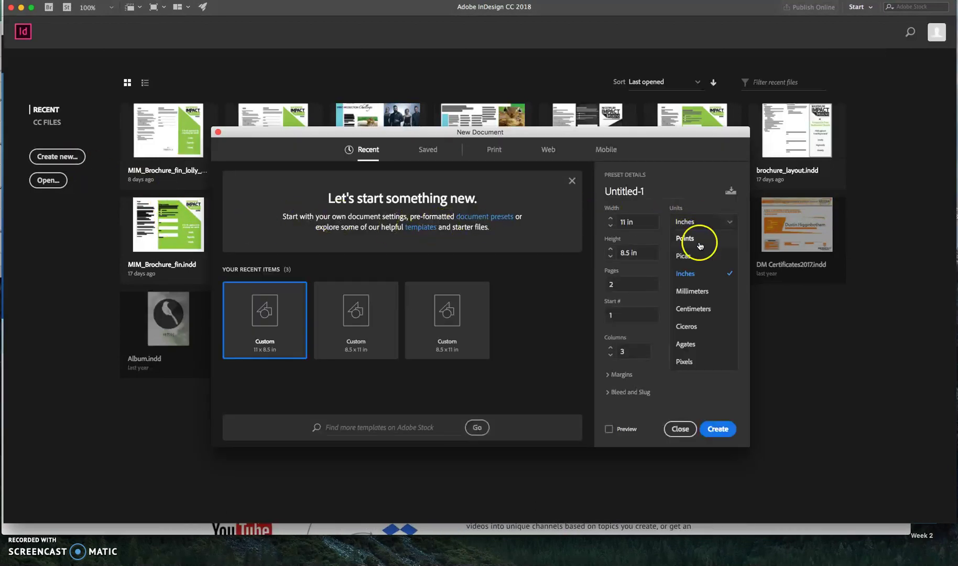
left_click(692, 272)
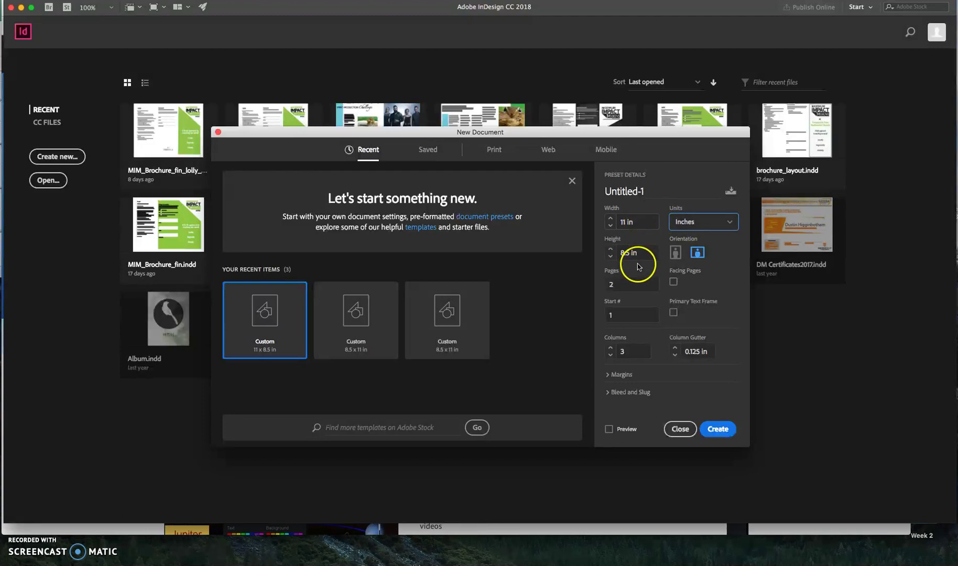
left_click(629, 222)
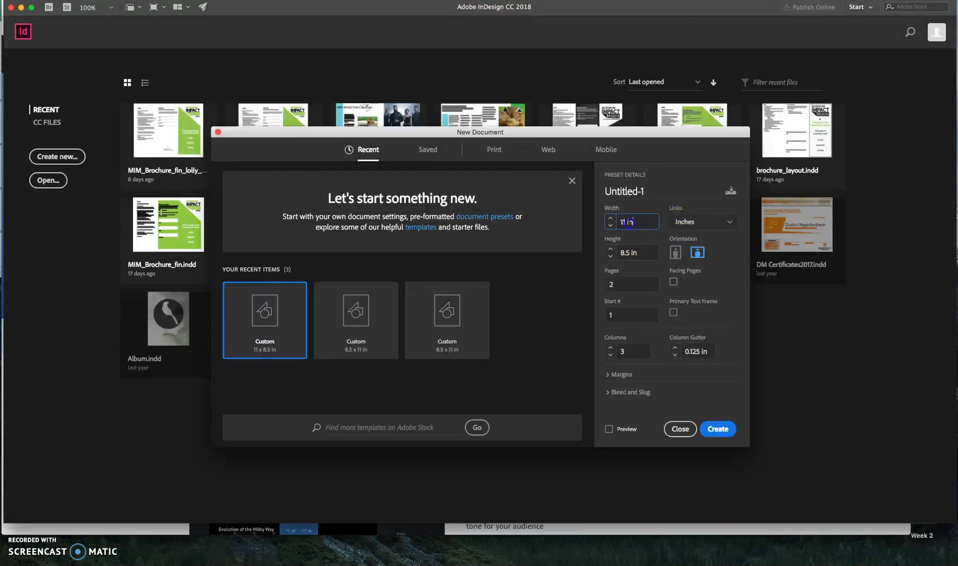
left_click(636, 252)
left_click(629, 222)
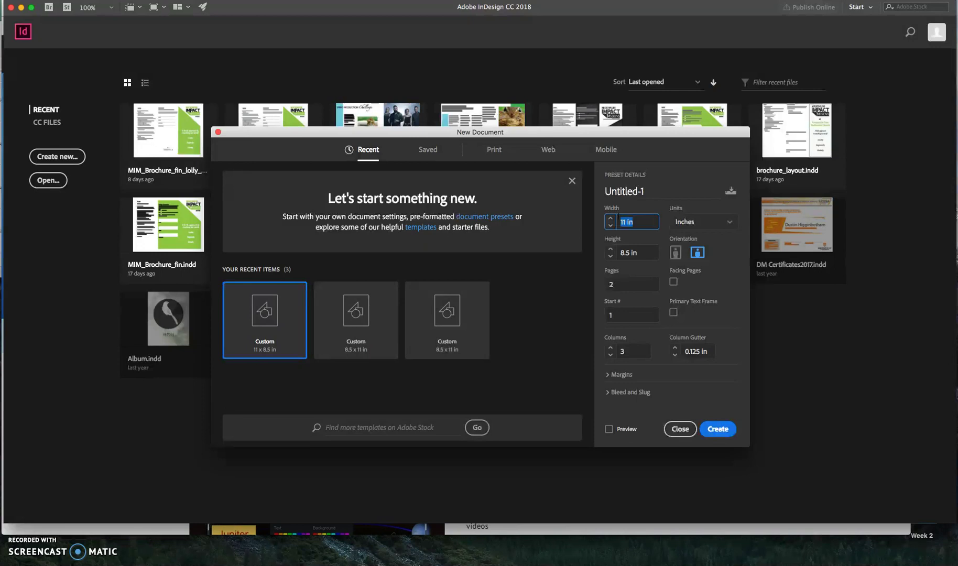
type("5")
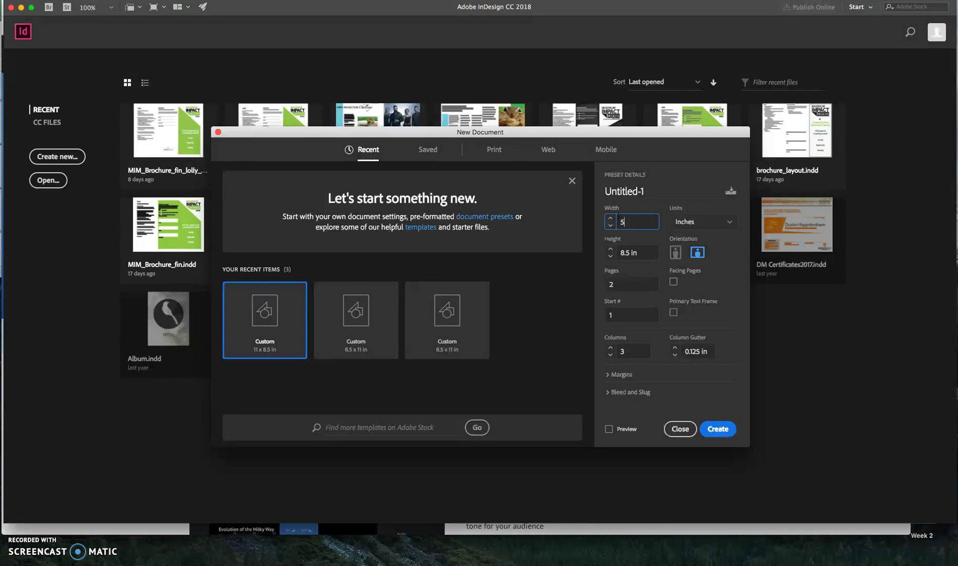
key("Tab")
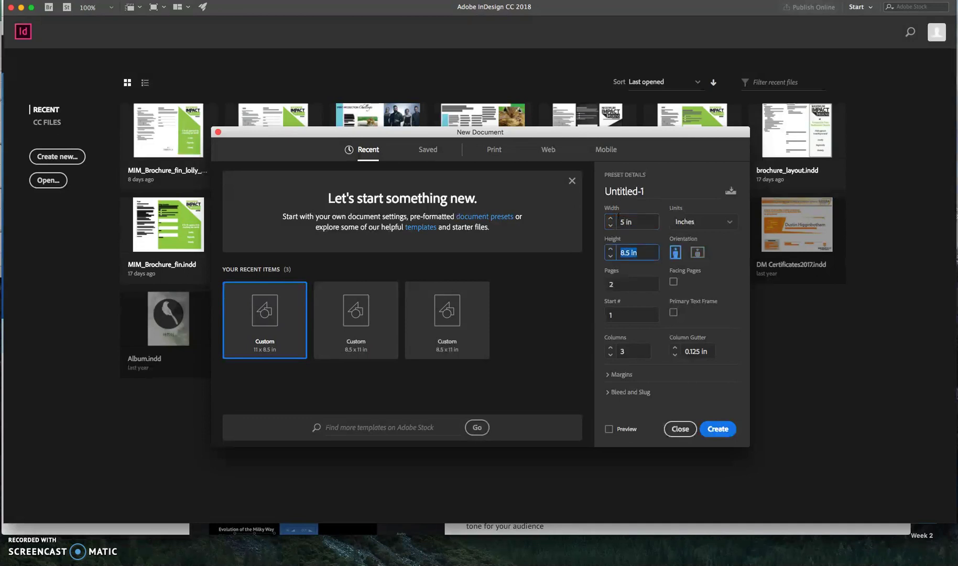
type("6.")
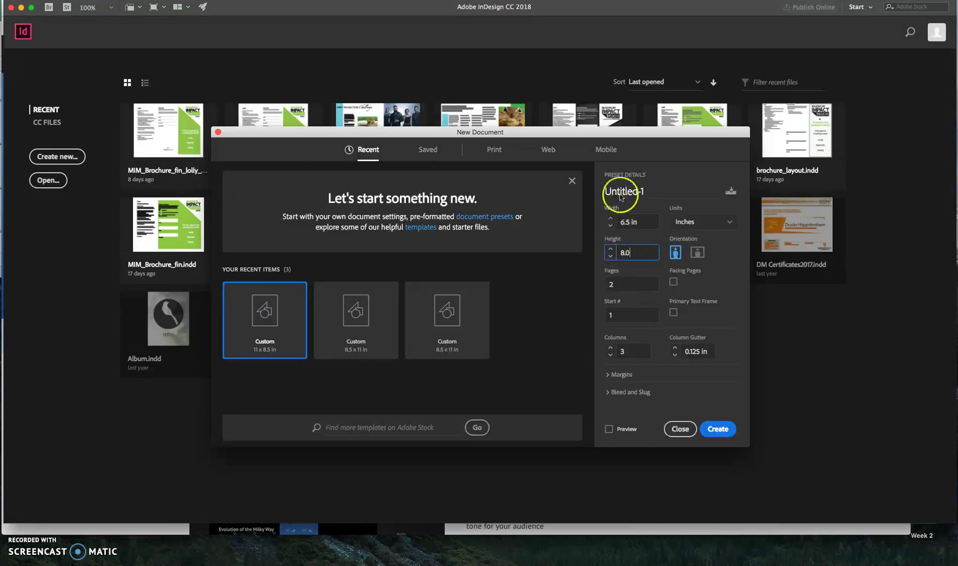
Set the new document to 8 pages with facing pages enabled and 5 columns
key("Tab")
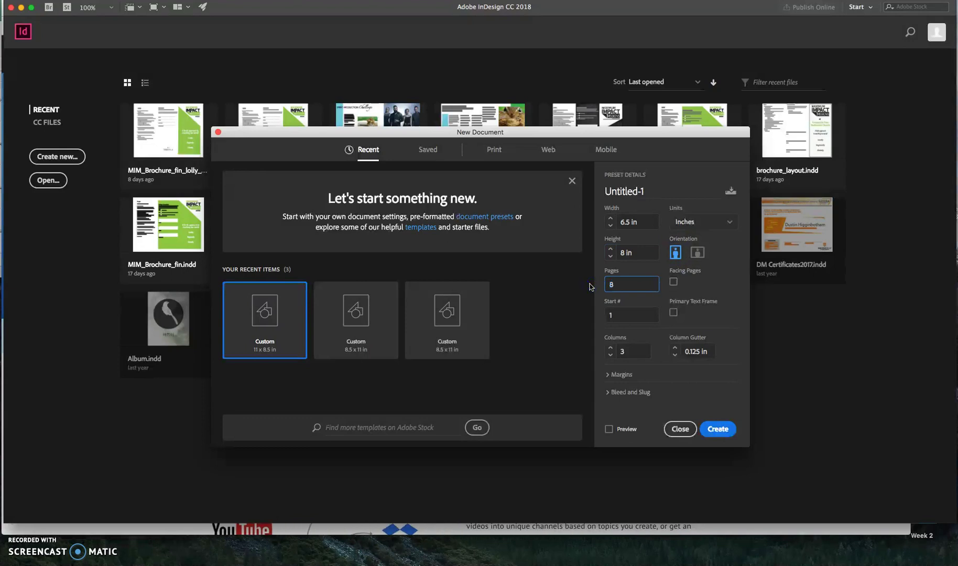
left_click(610, 348)
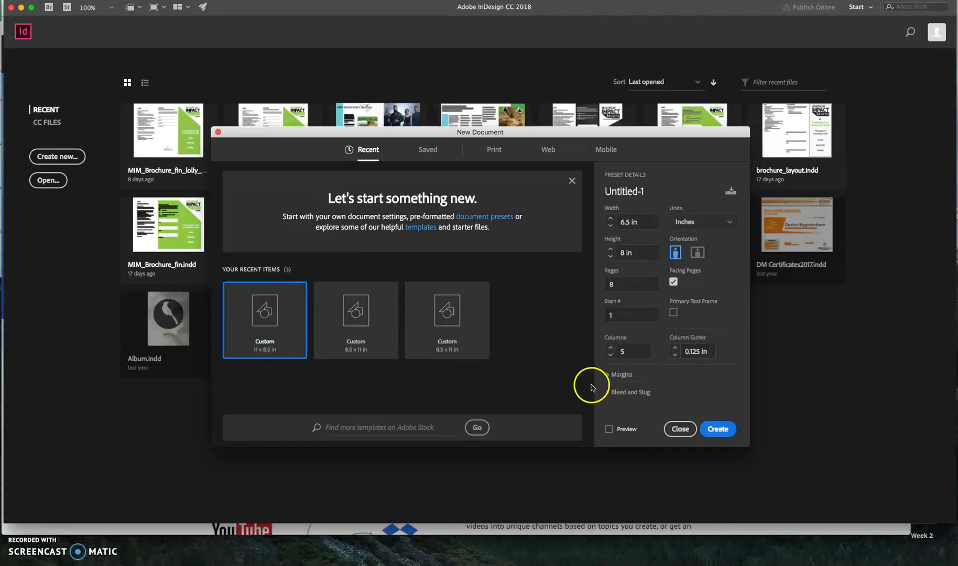
Unlink the document margins and set the top margin to 1 in and the bottom and outside margins to 0.5 in
left_click(608, 376)
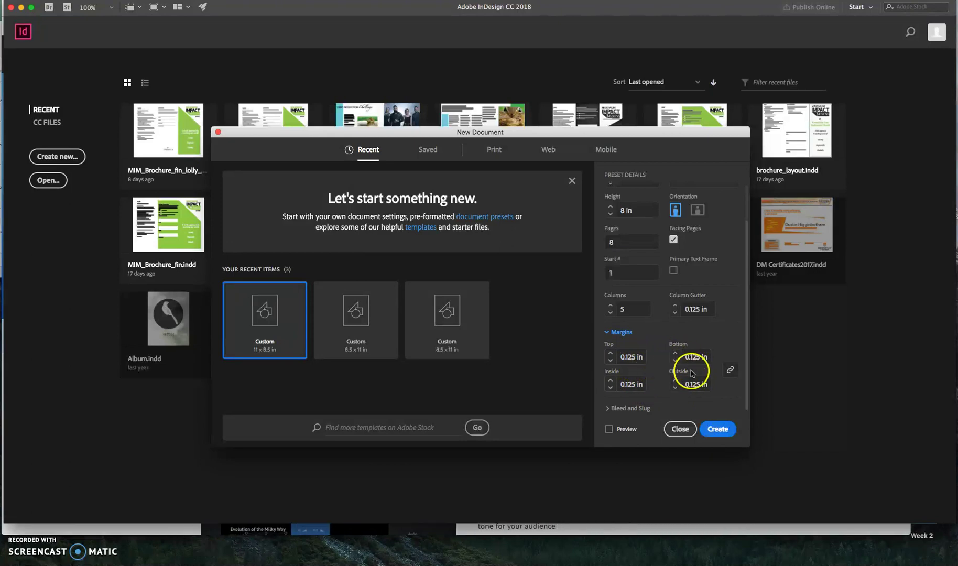
left_click(730, 371)
left_click(715, 383)
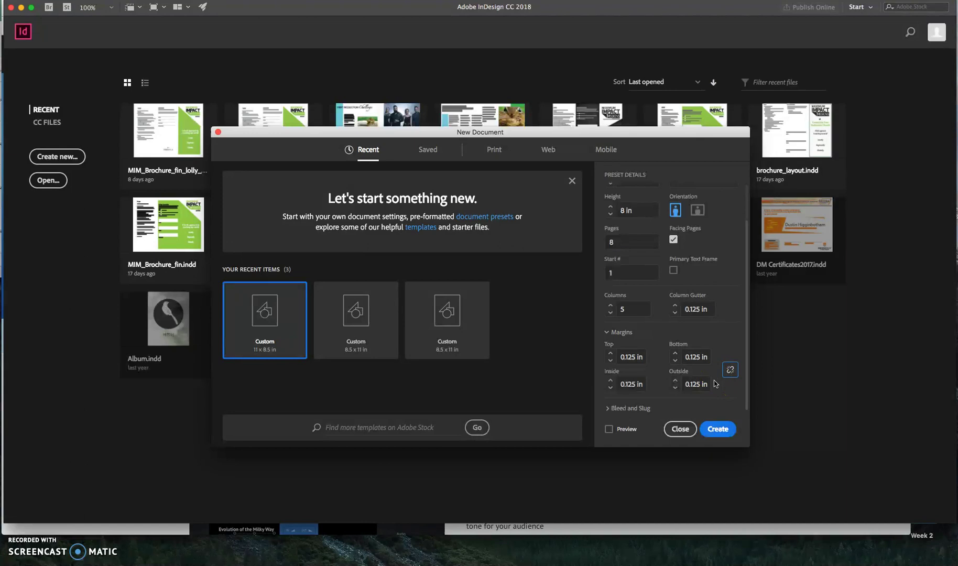
left_click(655, 350)
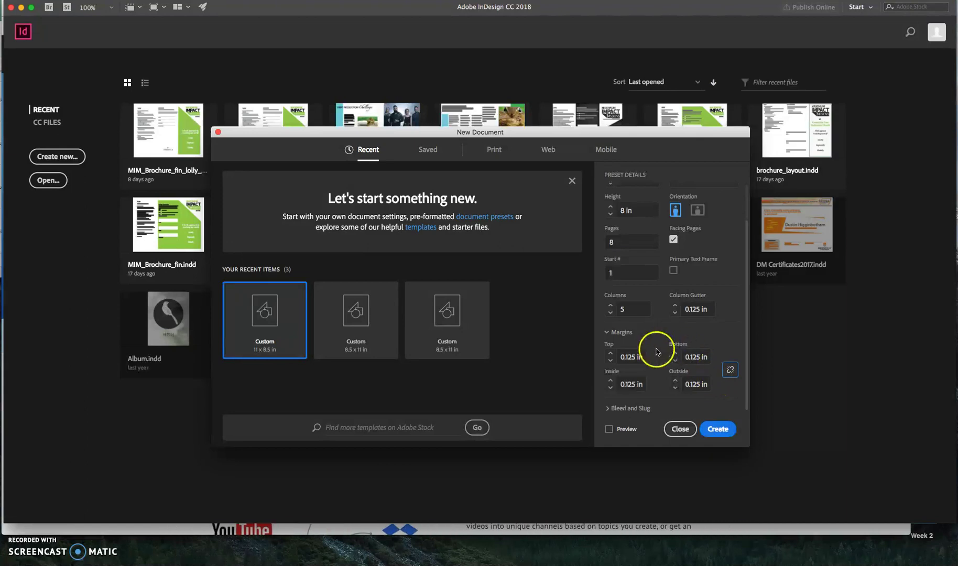
left_click(629, 357)
type("1 in")
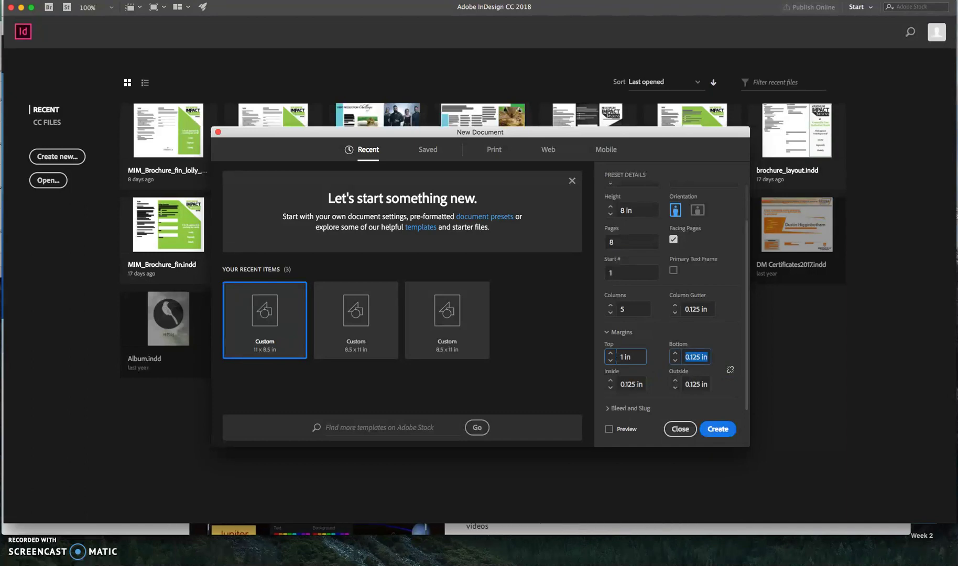
type(".5")
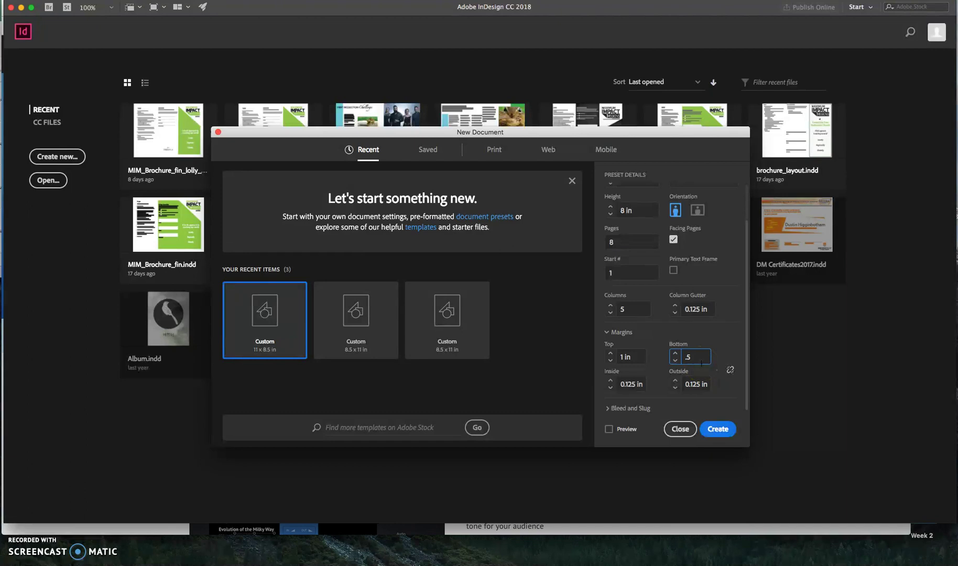
left_click(640, 389)
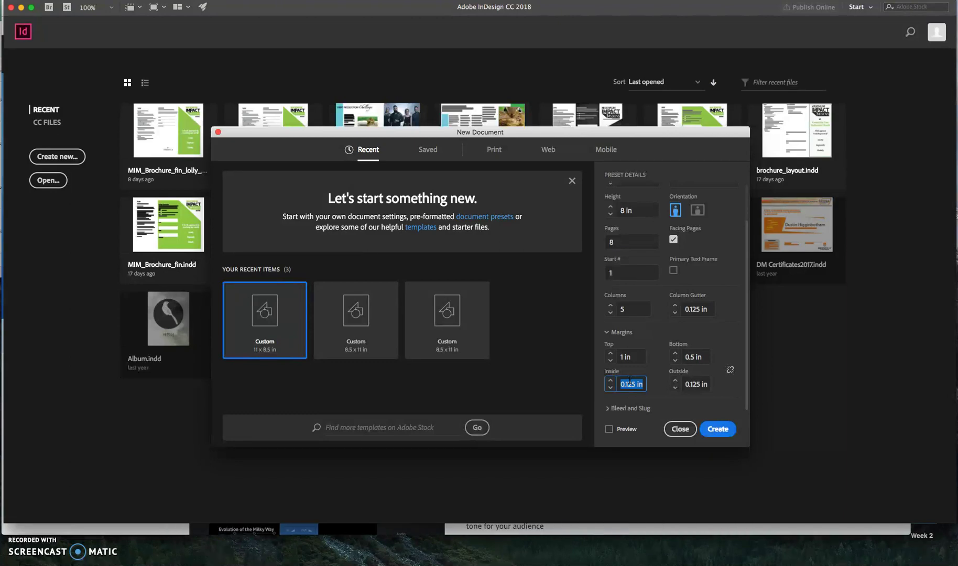
left_click(693, 384)
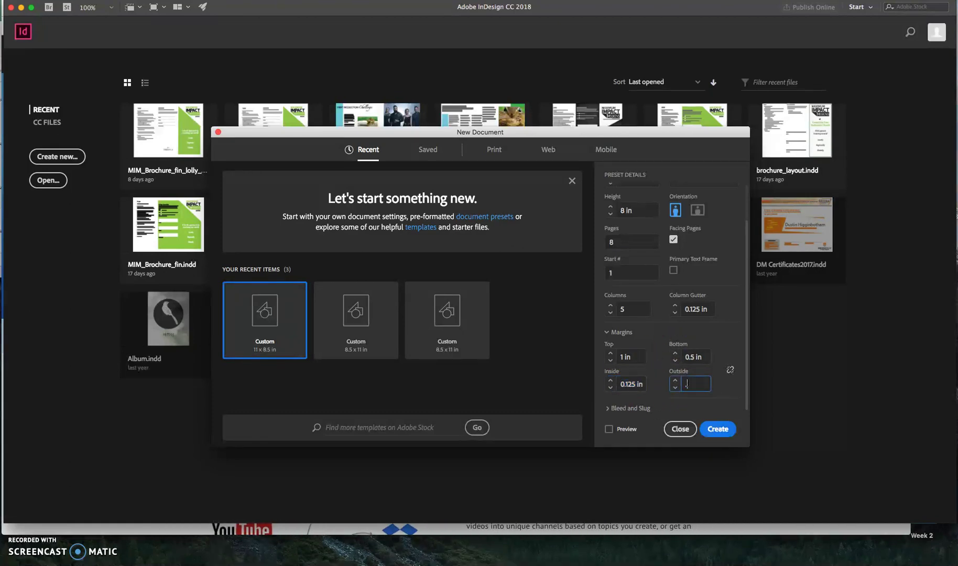
type(".5")
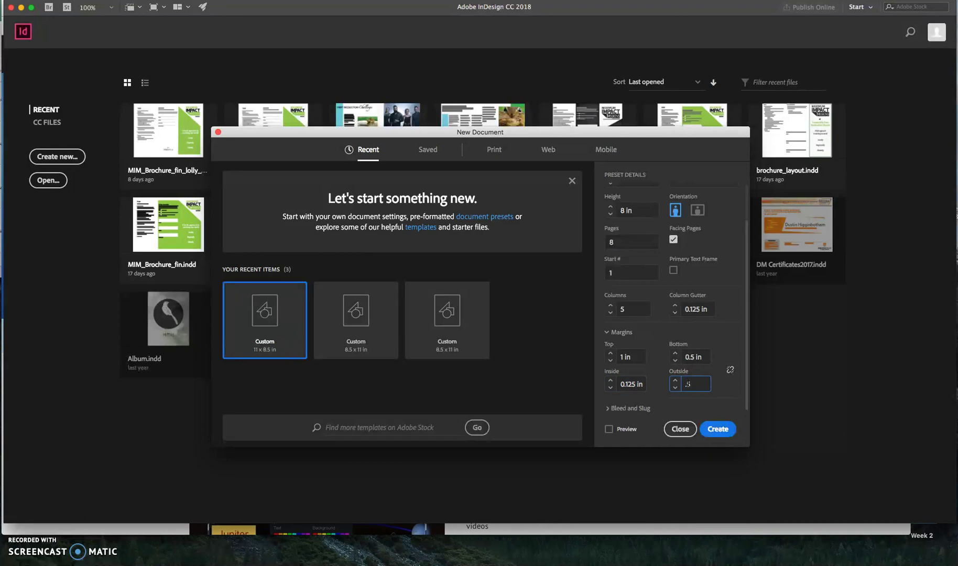
Expand the Bleed and Slug settings and create the document, dismissing the paragraph border tip
left_click(614, 409)
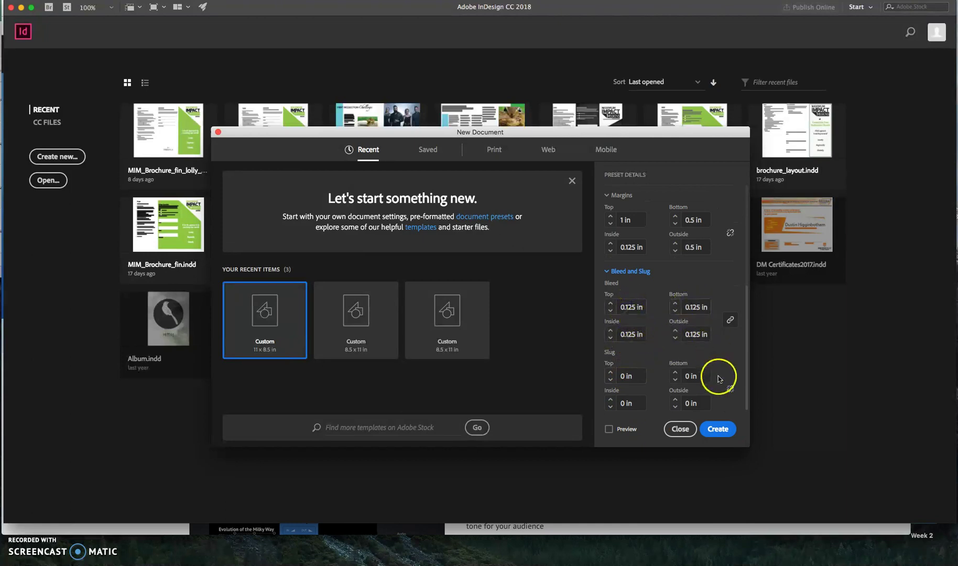
left_click(718, 428)
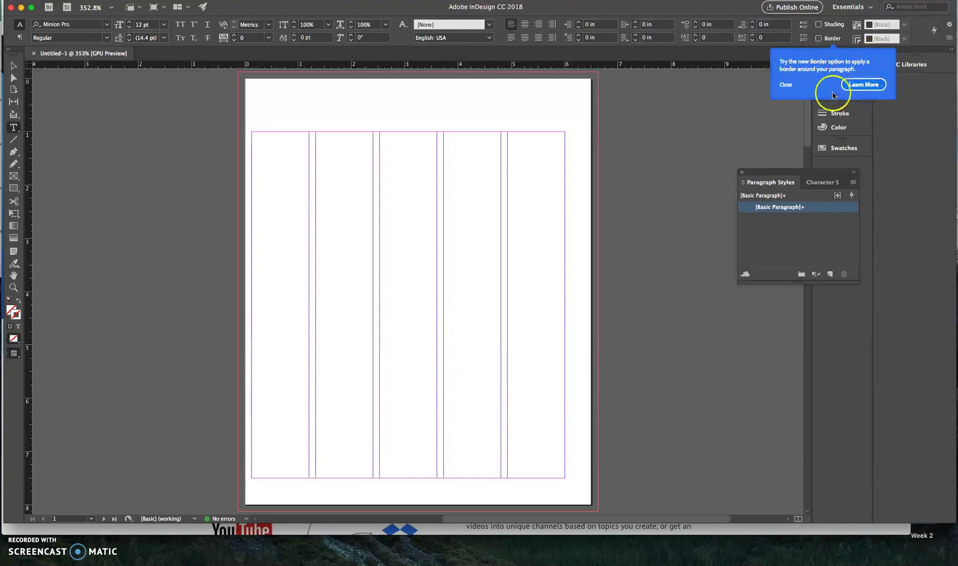
left_click(786, 85)
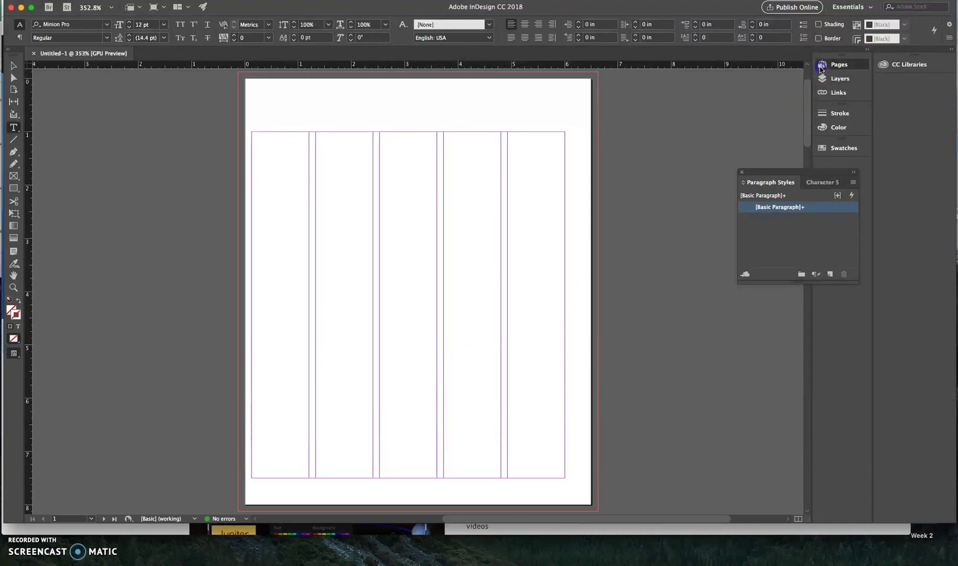
Look through the document's page spreads and open the A-Master spread for editing
left_click(821, 67)
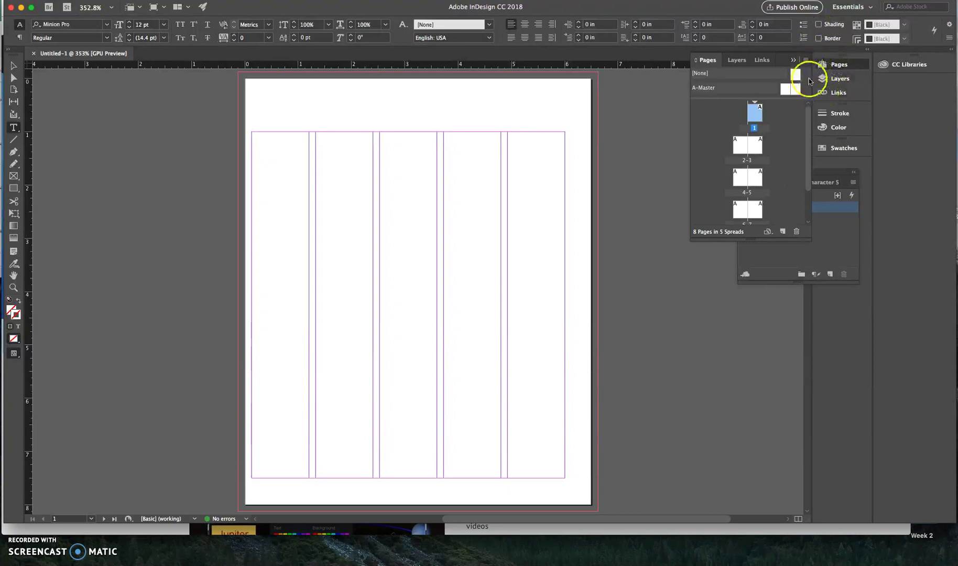
scroll(754, 160, "down", 1)
scroll(755, 165, "up", 1)
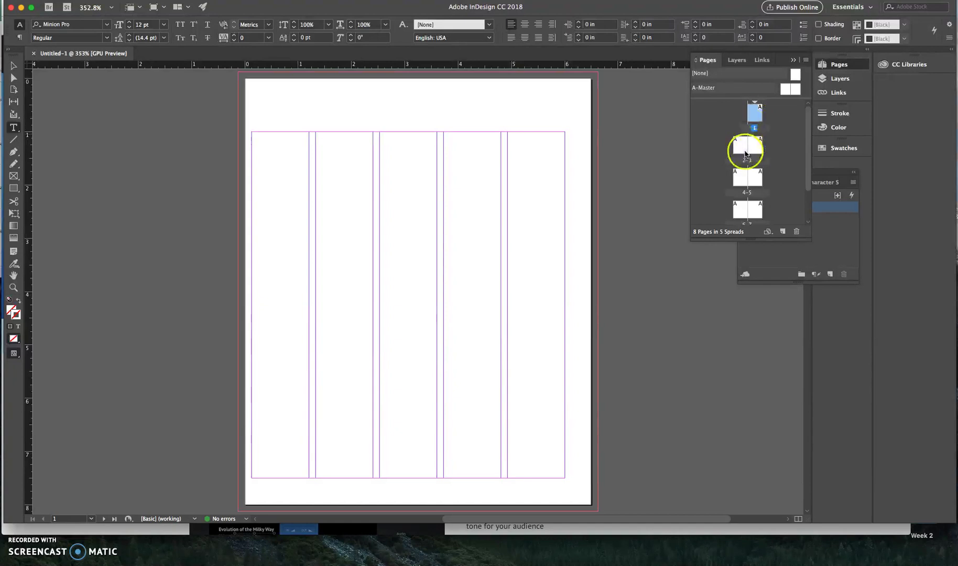
scroll(740, 154, "down", 1)
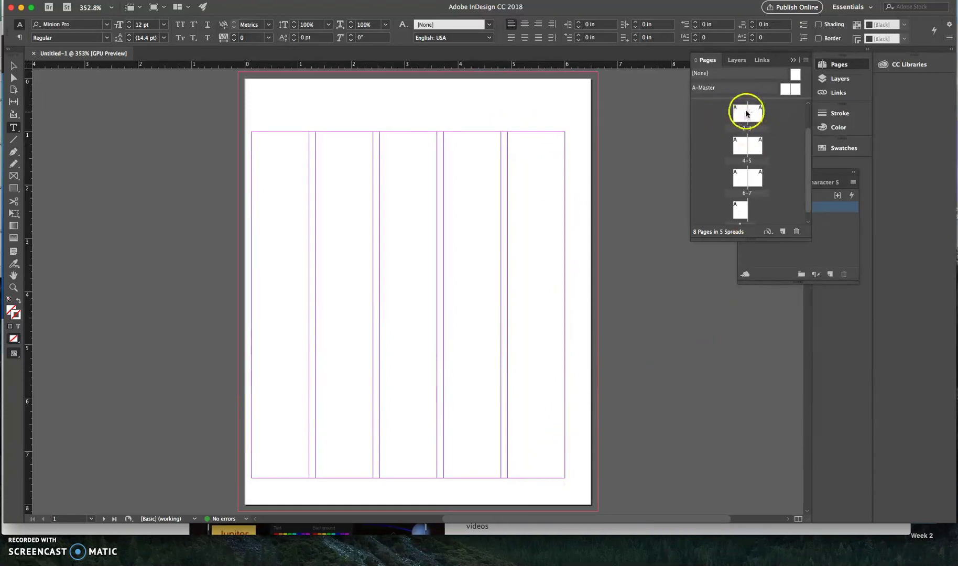
double_click(705, 89)
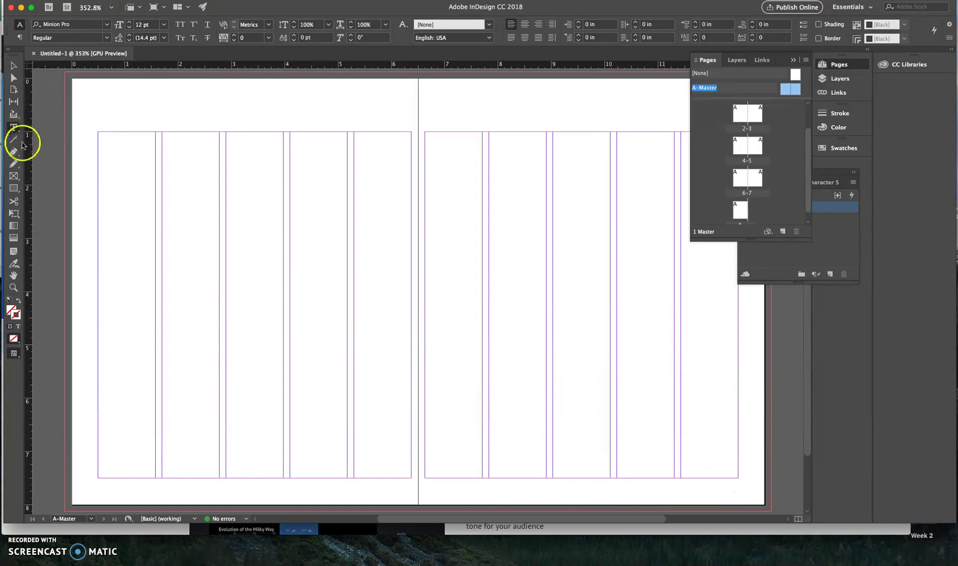
left_click(14, 179)
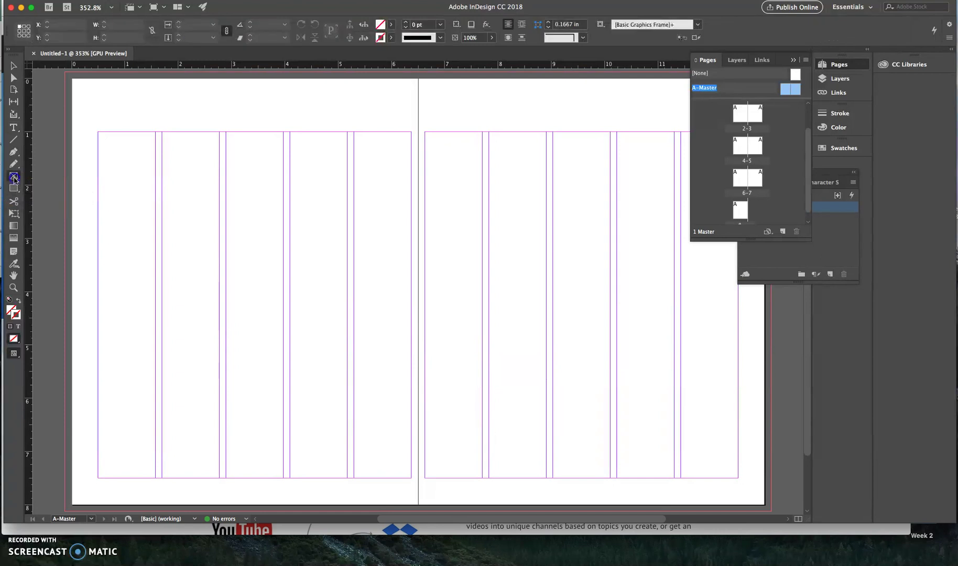
left_click(48, 185)
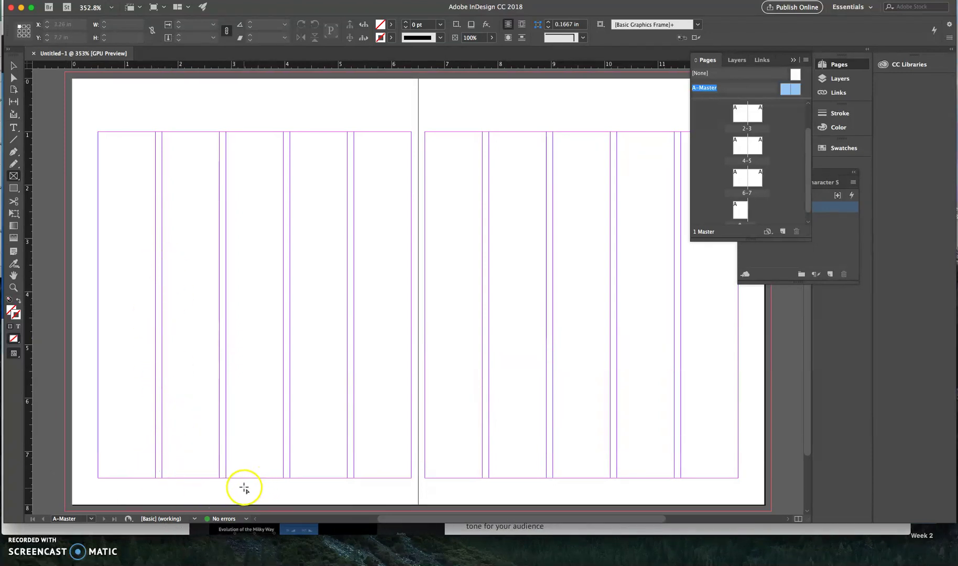
left_click_drag(241, 483, 258, 498)
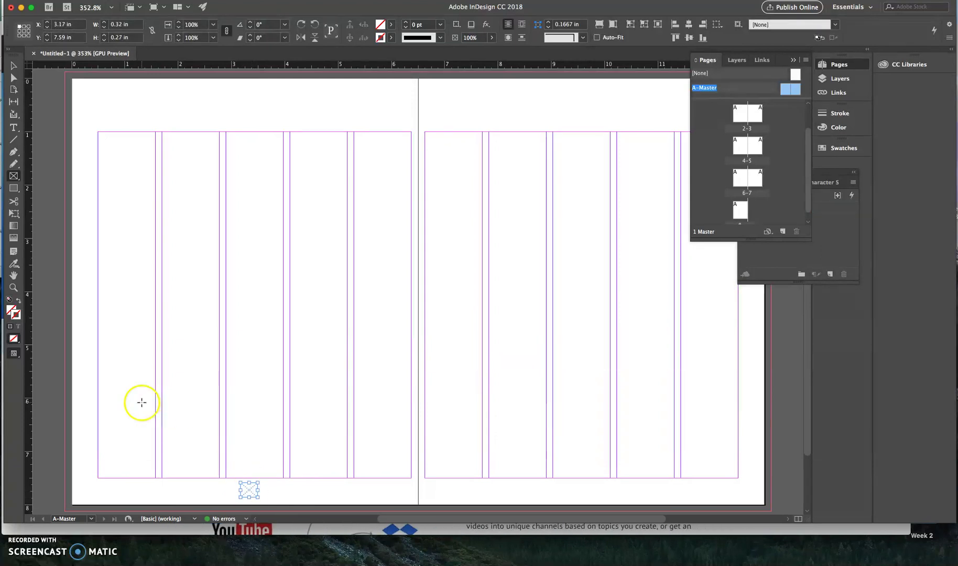
key("super+z")
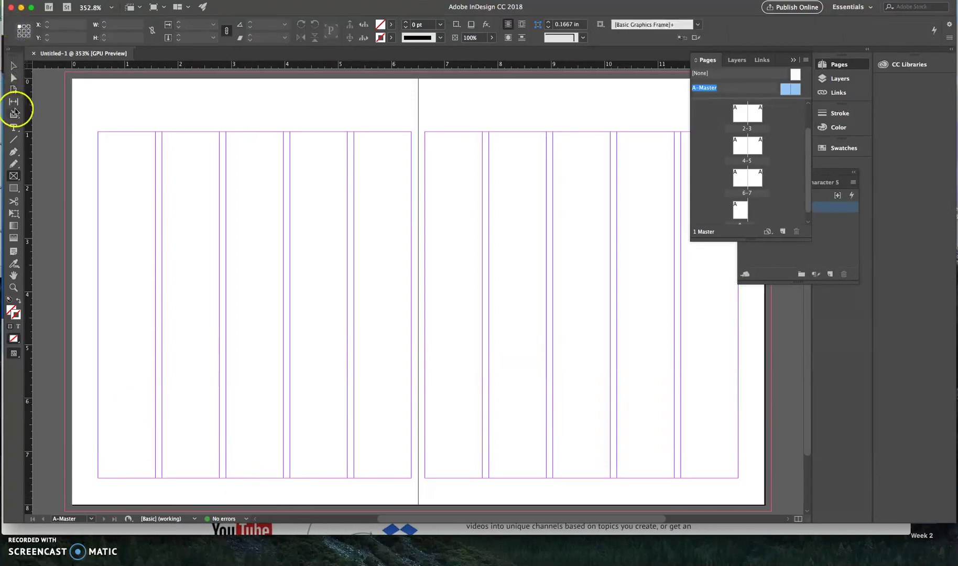
Draw a small text frame below the bottom margin near the middle of the left master page and insert a Current Page Number marker
left_click(14, 127)
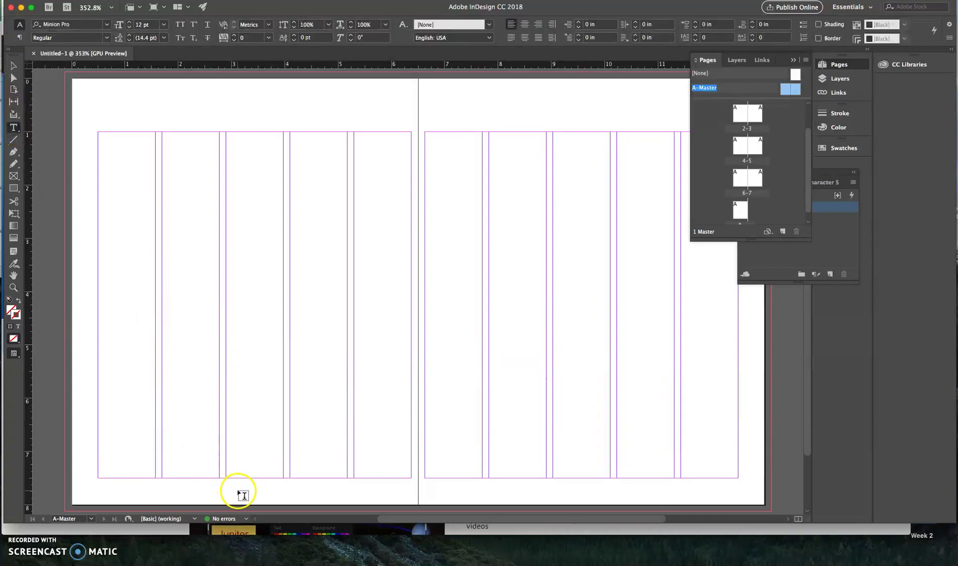
left_click_drag(235, 482, 254, 499)
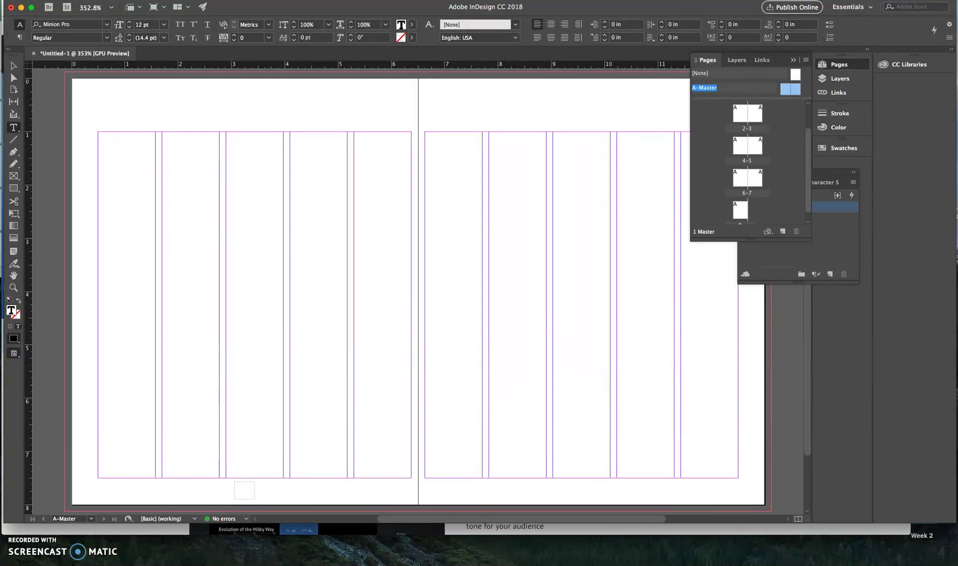
left_click(156, 0)
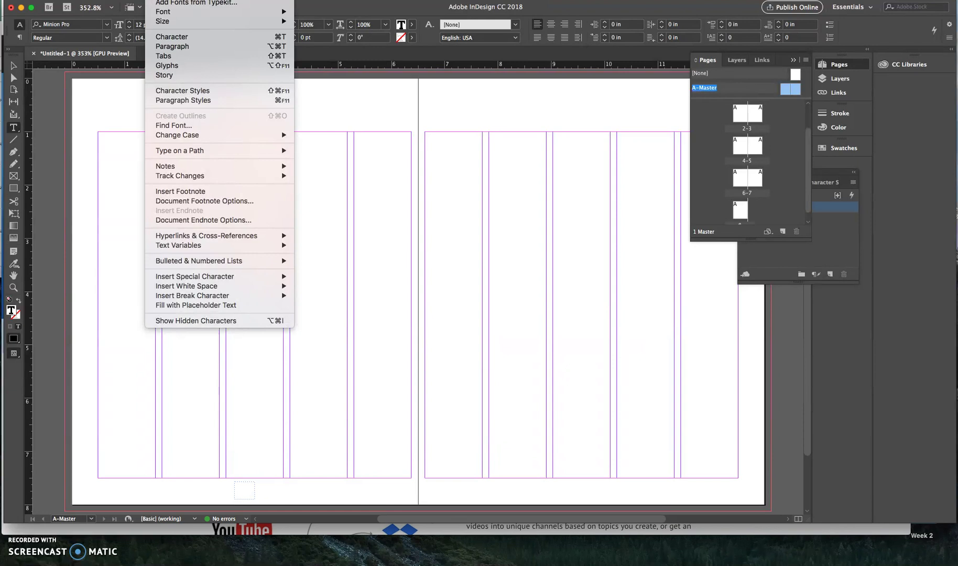
mouse_move(204, 277)
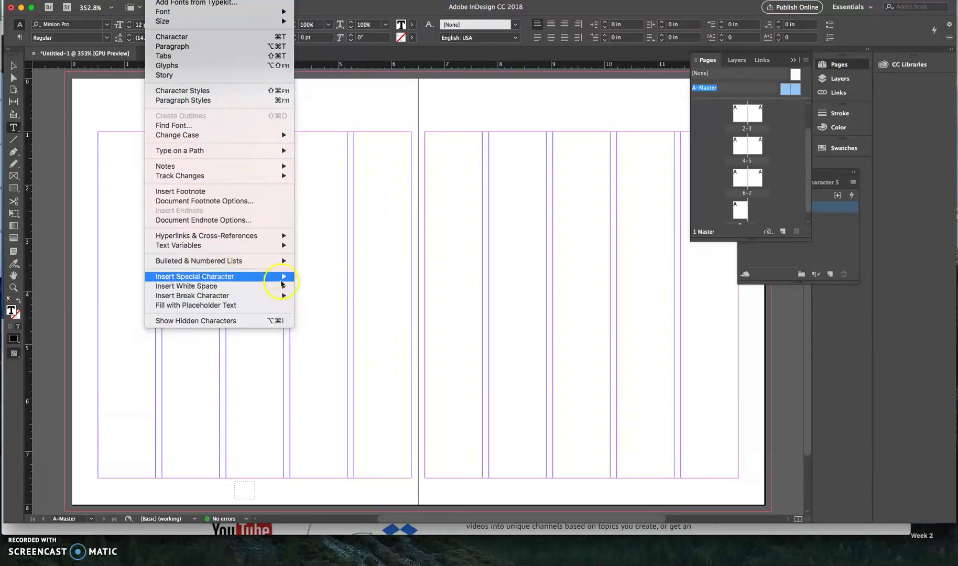
mouse_move(326, 274)
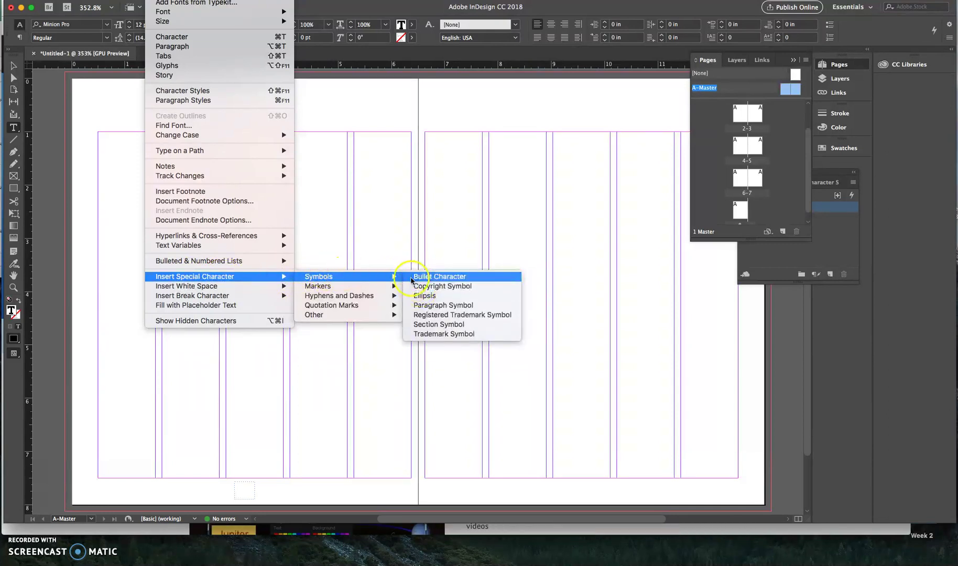
mouse_move(374, 287)
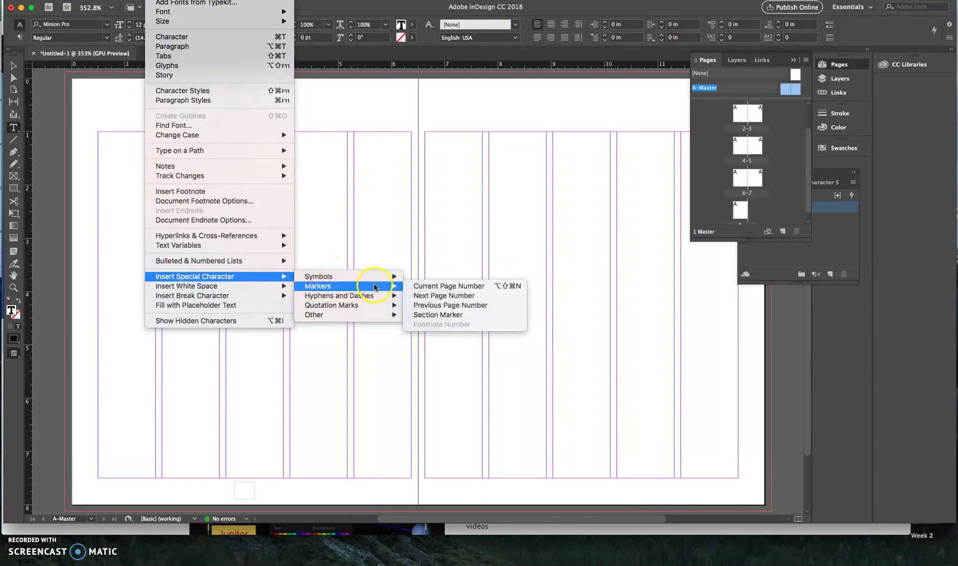
left_click(436, 289)
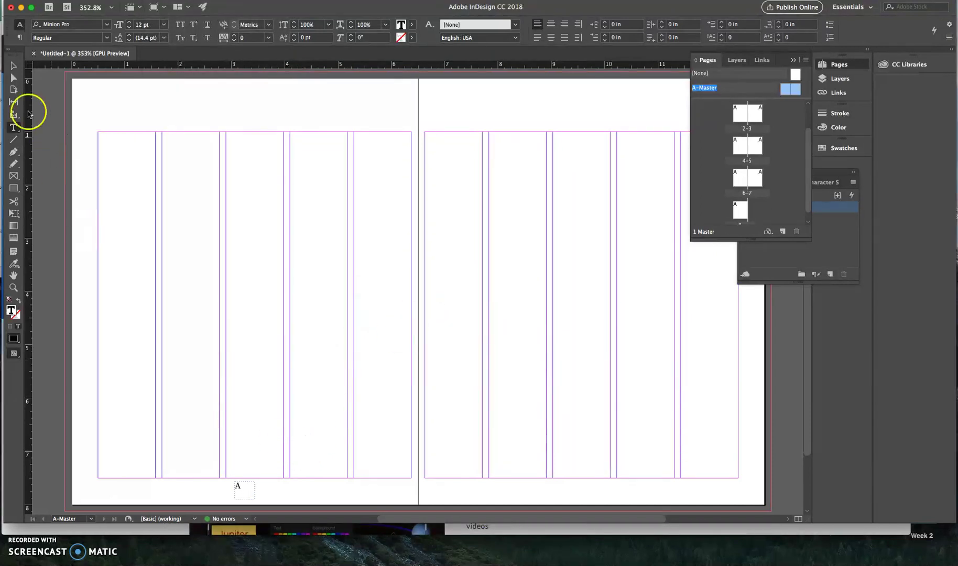
Center-align the page number marker within its text frame on the left master page
left_click(13, 66)
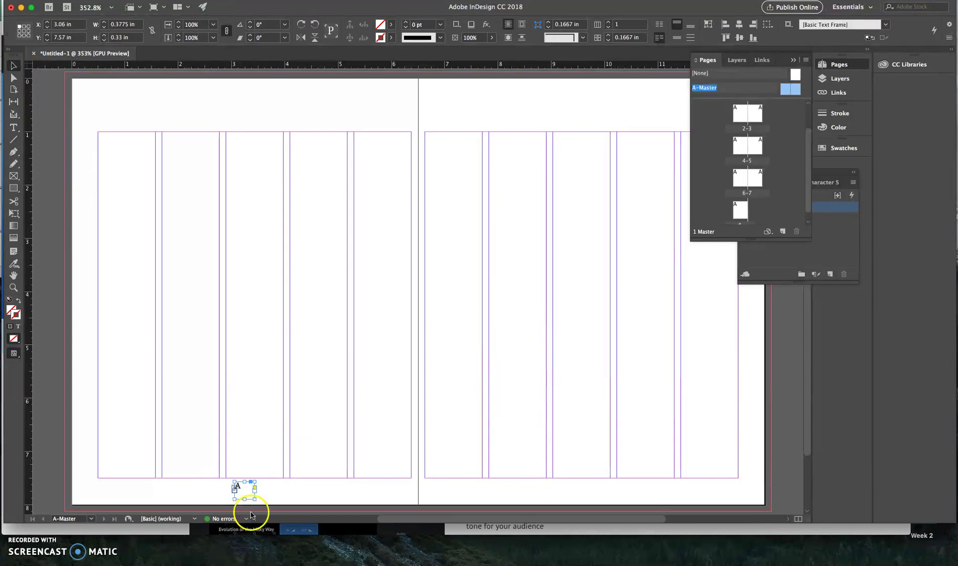
double_click(244, 486)
left_click(231, 487)
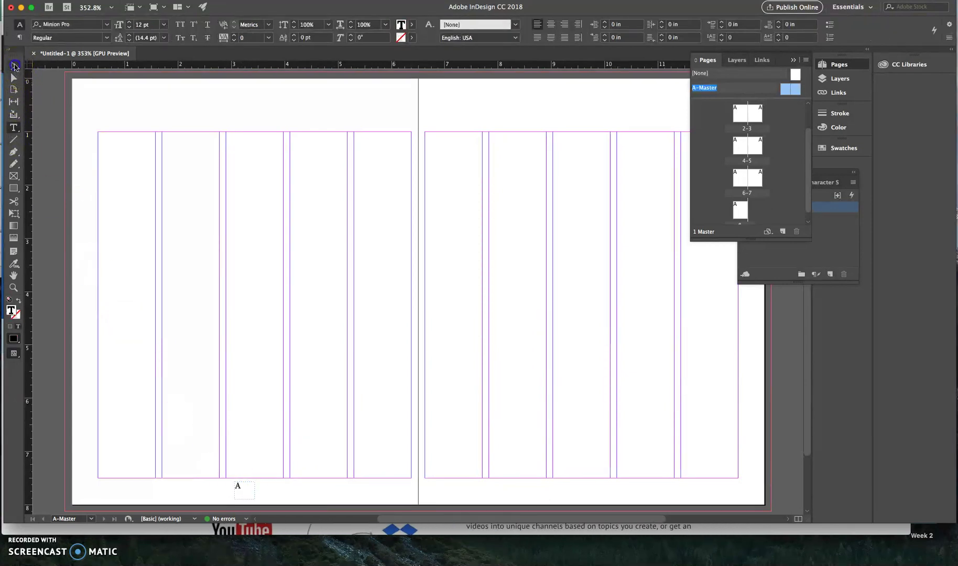
left_click(14, 66)
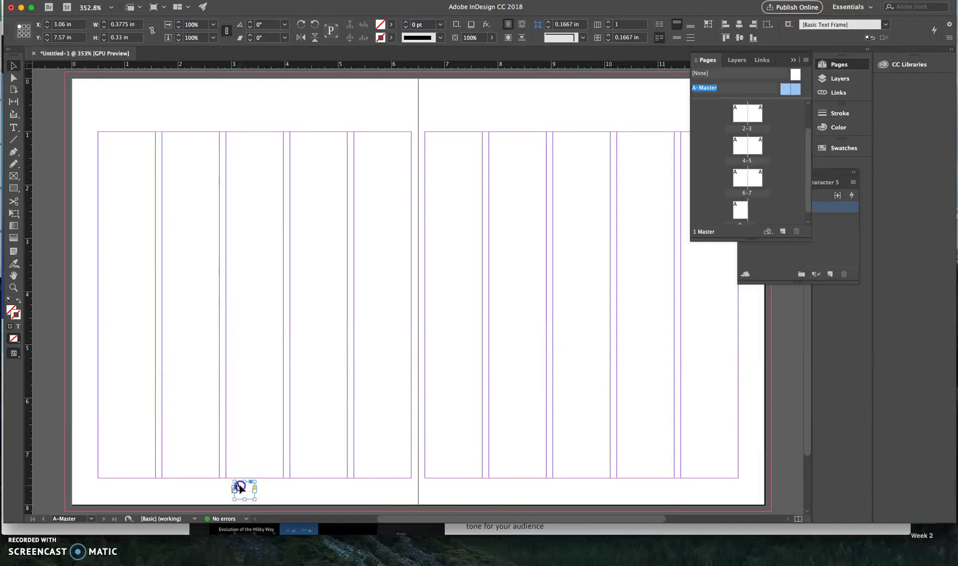
double_click(239, 487)
left_click(551, 24)
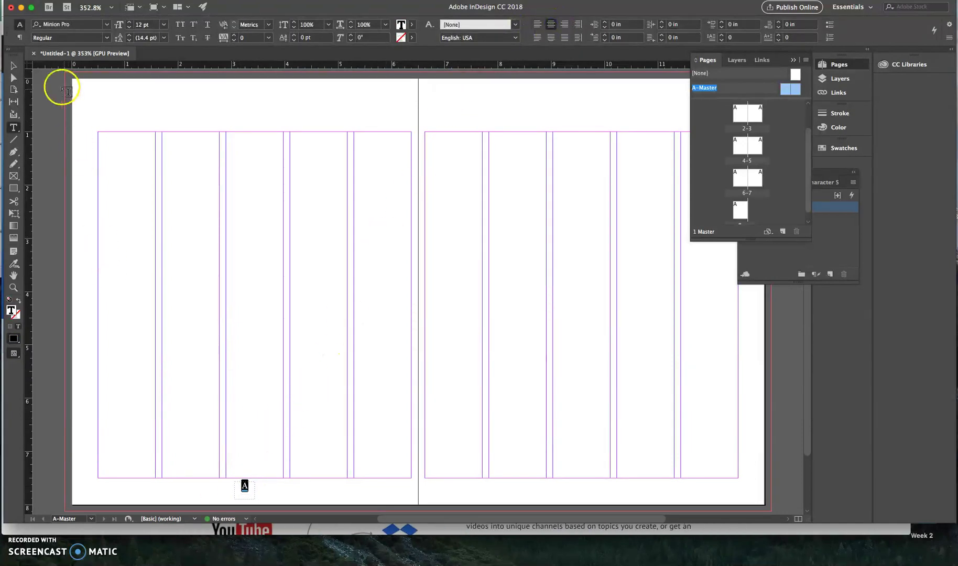
Resize the left master page's number frame to about 6.21 in wide and 0.26 in high, spanning the area below the columns
left_click(13, 66)
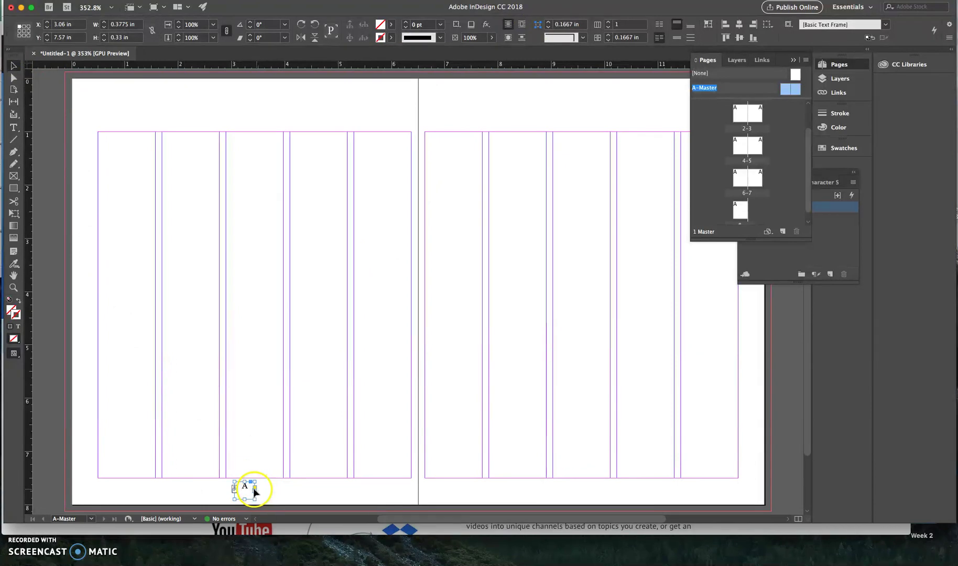
left_click_drag(255, 496, 413, 495)
left_click(234, 509)
left_click_drag(234, 493, 96, 486)
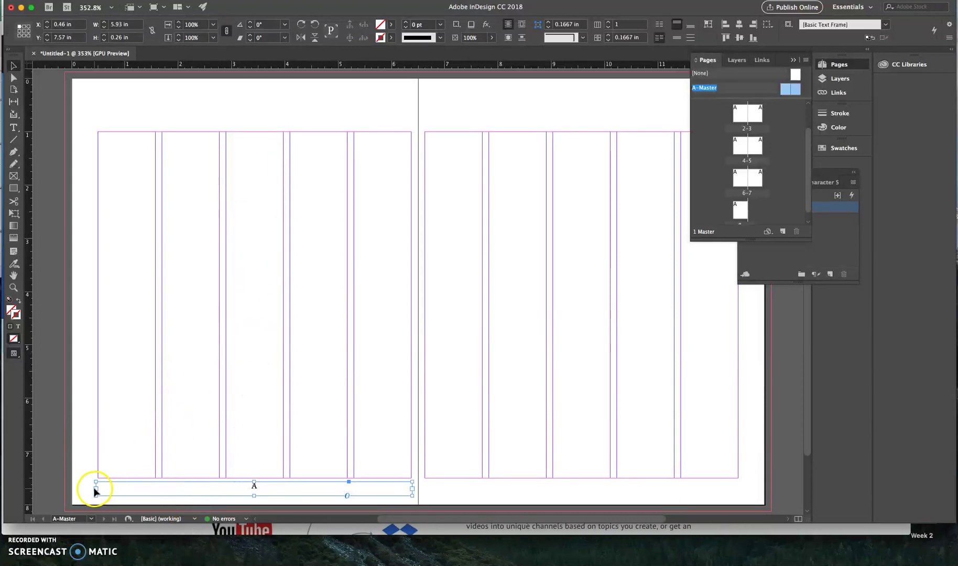
left_click_drag(96, 488, 82, 488)
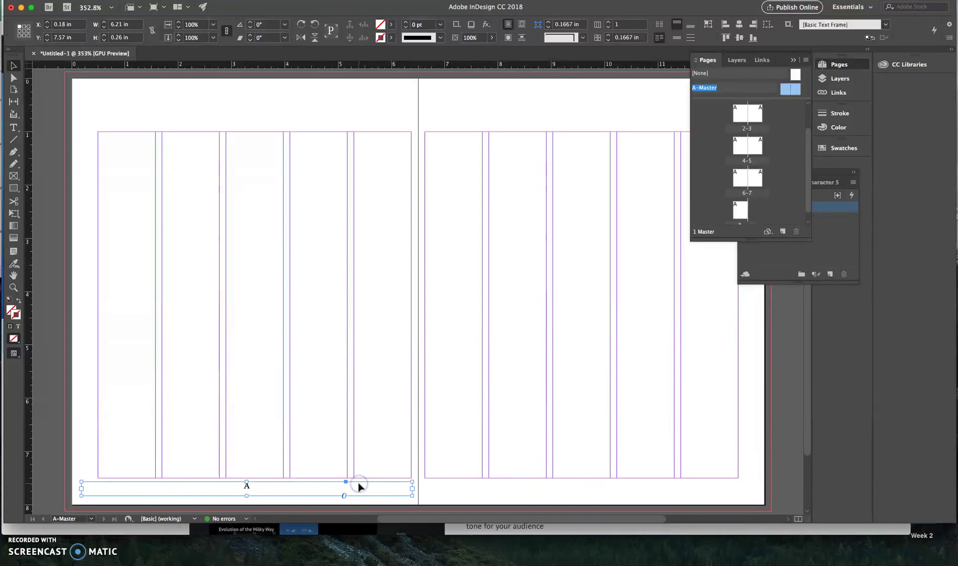
Paste a copy of the page number frame and place it below the right master page's columns, level with the left frame
key("super+v")
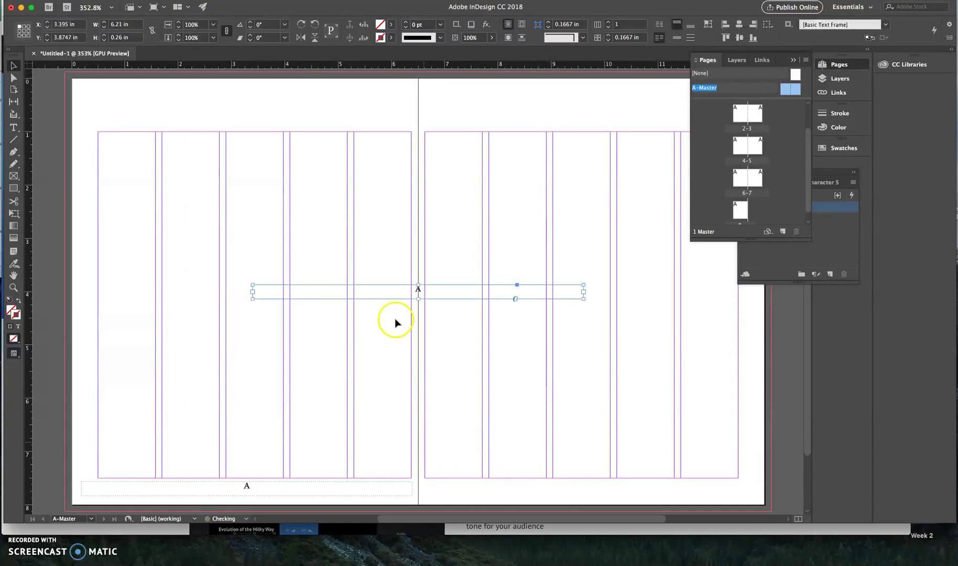
left_click_drag(416, 293, 590, 490)
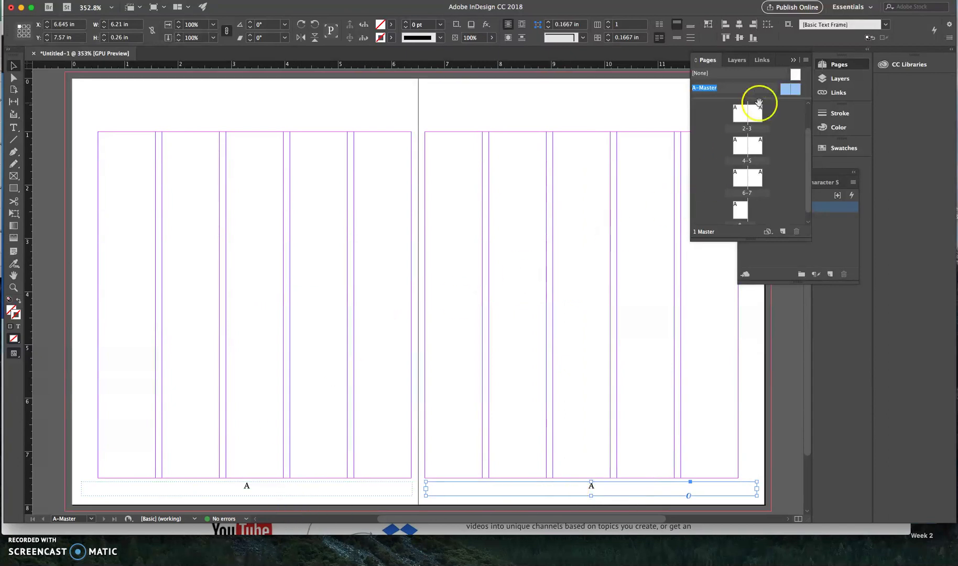
scroll(749, 105, "up", 2)
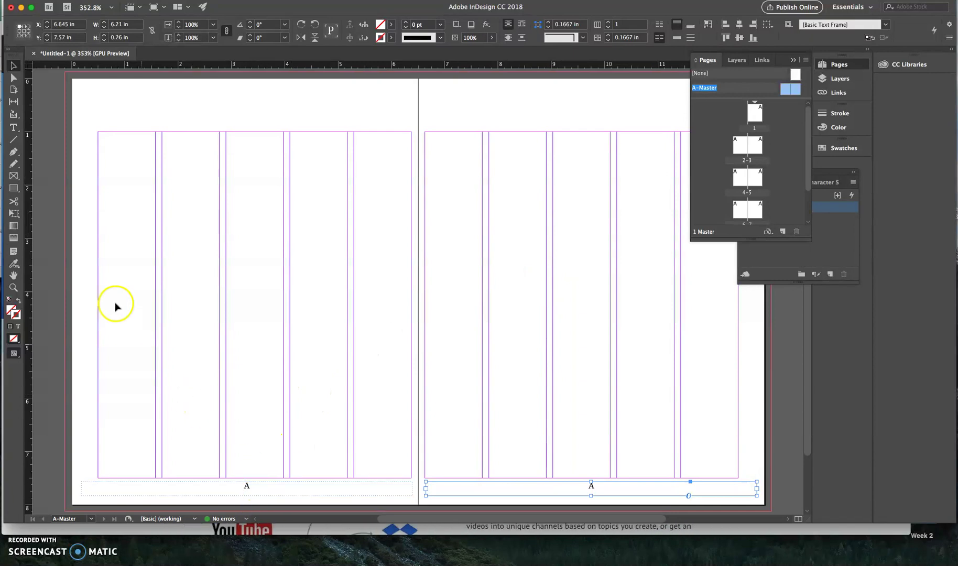
Draw a horizontal line about 5.89 in long along the left master page's bottom margin and give it a 3 pt stroke
left_click(13, 140)
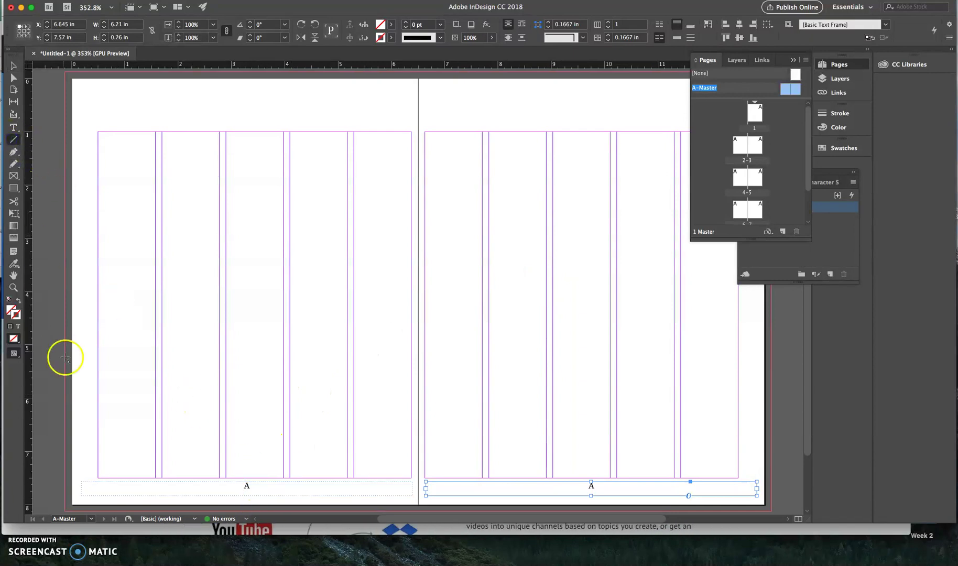
left_click_drag(99, 479, 413, 478)
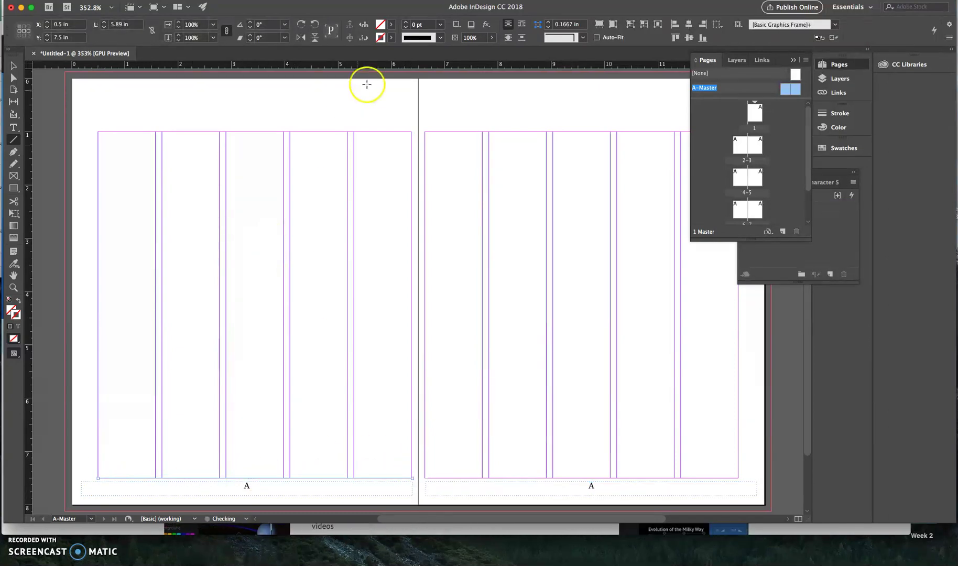
left_click(405, 23)
left_click(405, 23)
left_click(405, 23)
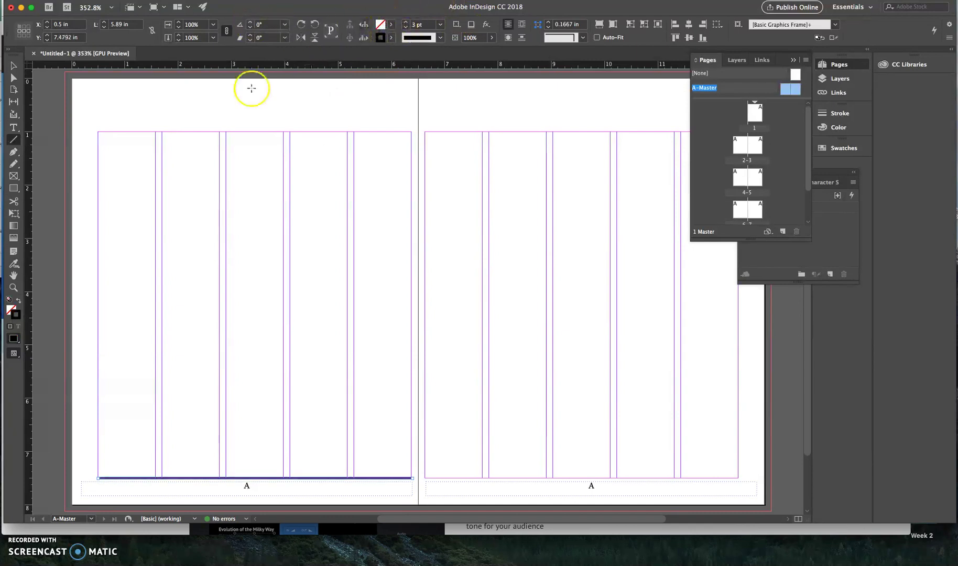
left_click(14, 66)
left_click(199, 320)
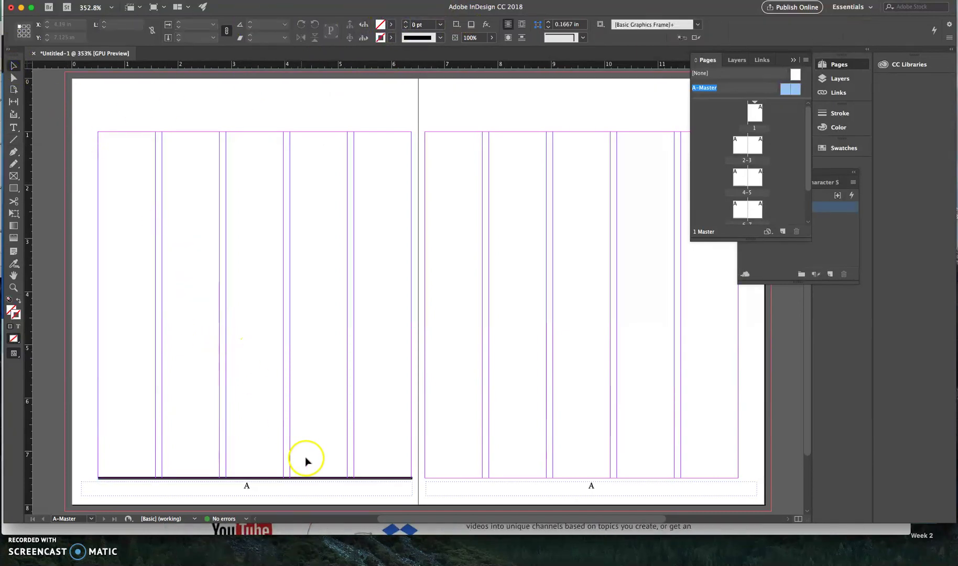
Duplicate the 3 pt line onto the right master page's bottom margin, aligned with that page's columns
left_click(310, 479)
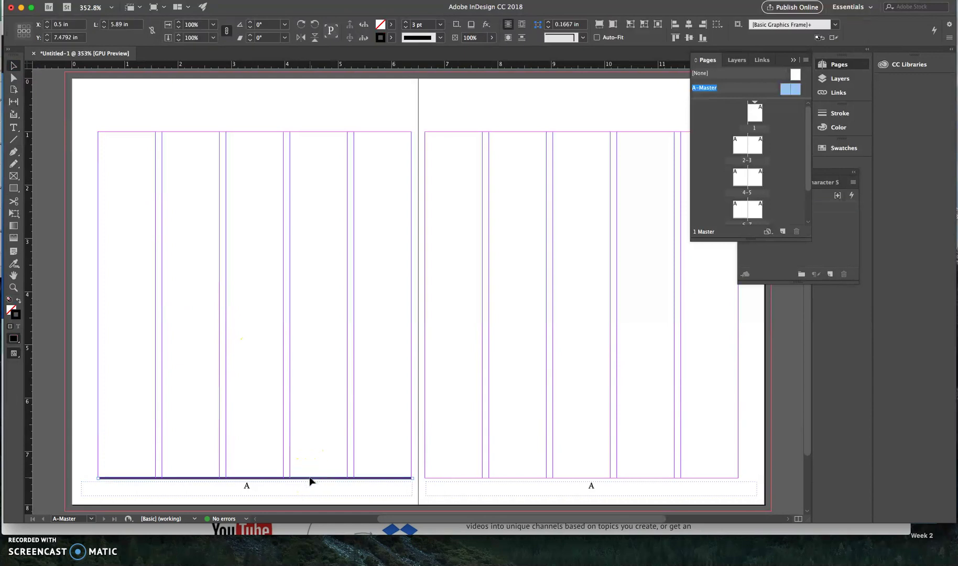
left_click_drag(349, 480, 638, 478)
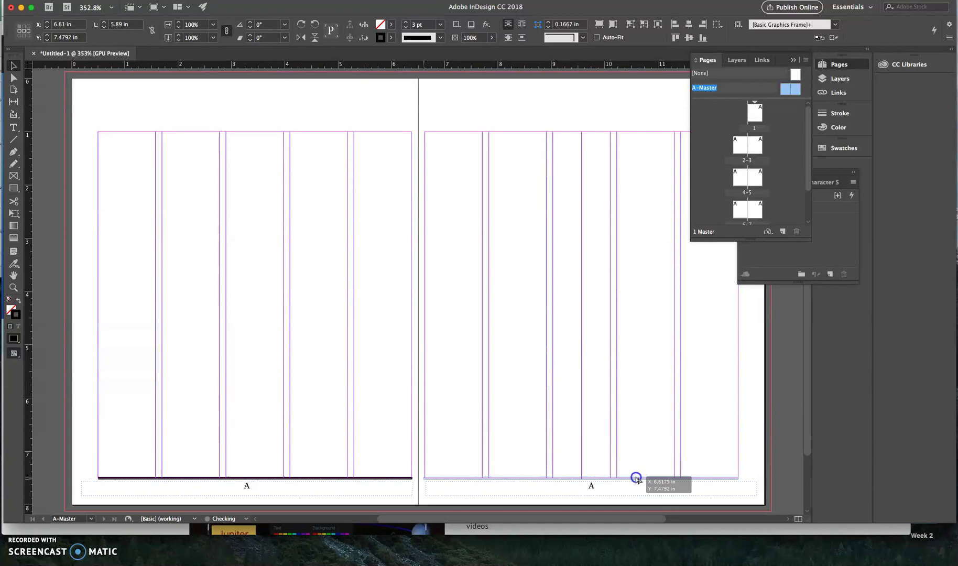
left_click_drag(638, 478, 638, 479)
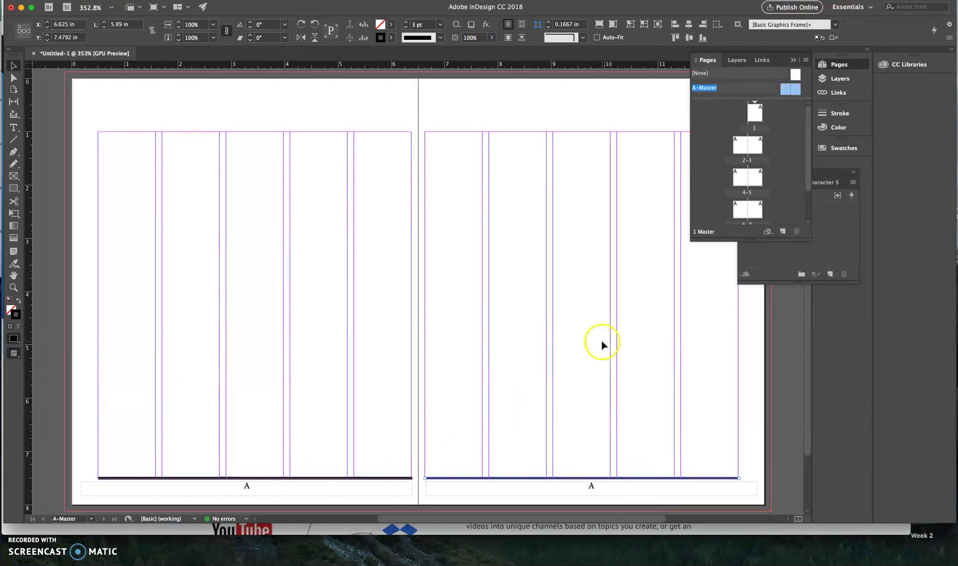
Check the page numbers and lines on page 1 and spread 2-3, and return to the A-Master spread
double_click(758, 113)
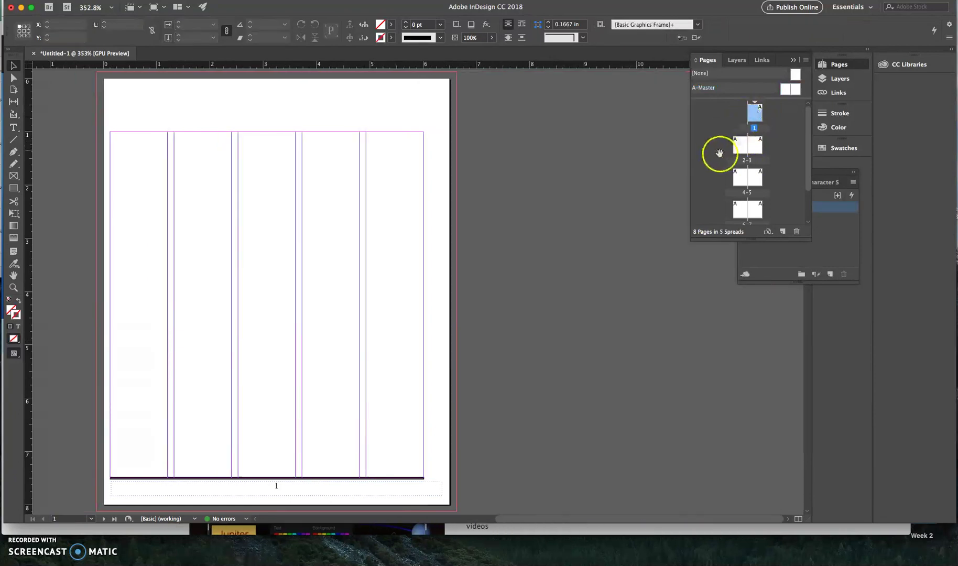
double_click(739, 148)
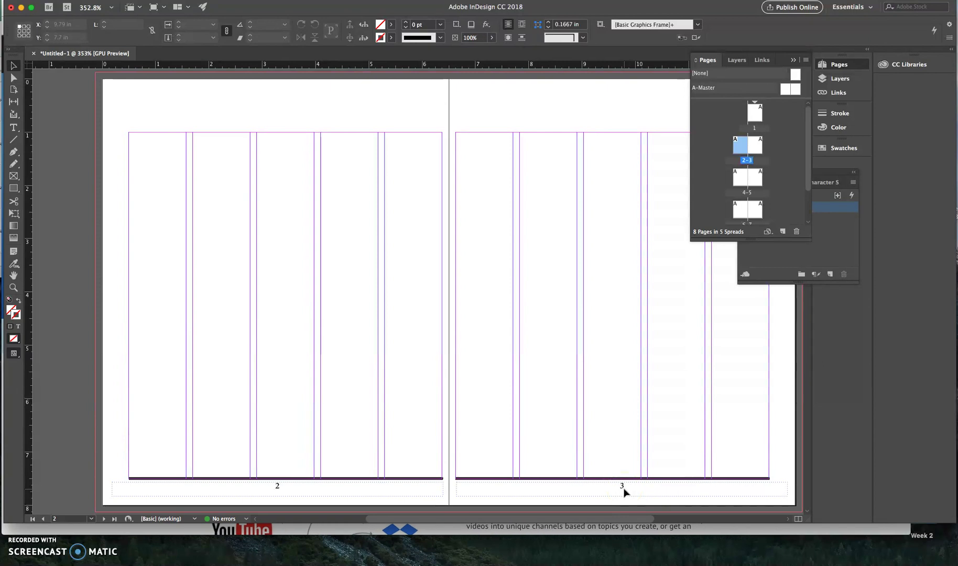
double_click(786, 95)
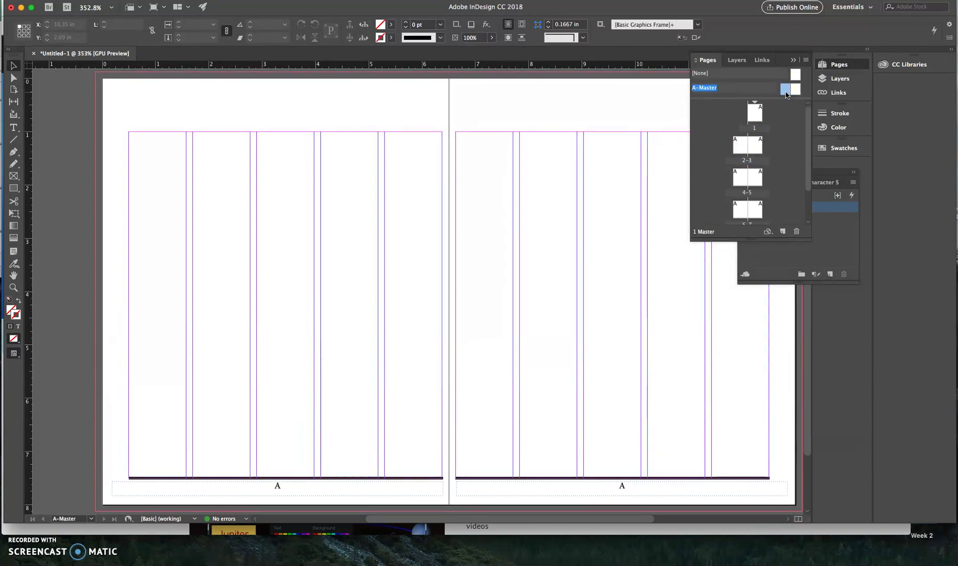
Set the page number markers on both master pages to 9 pt Alte DIN 1451 Mittelschrift
left_click(271, 495)
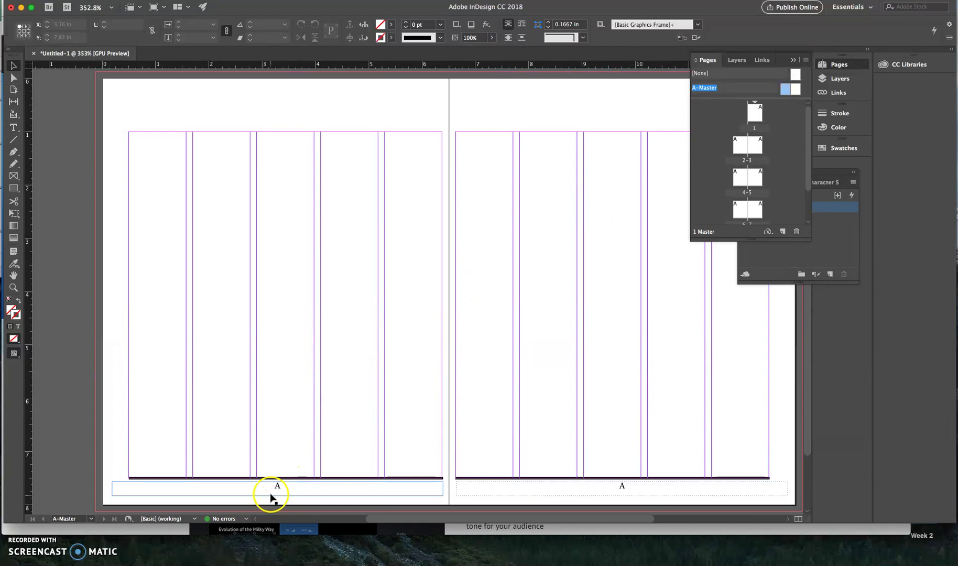
double_click(275, 487)
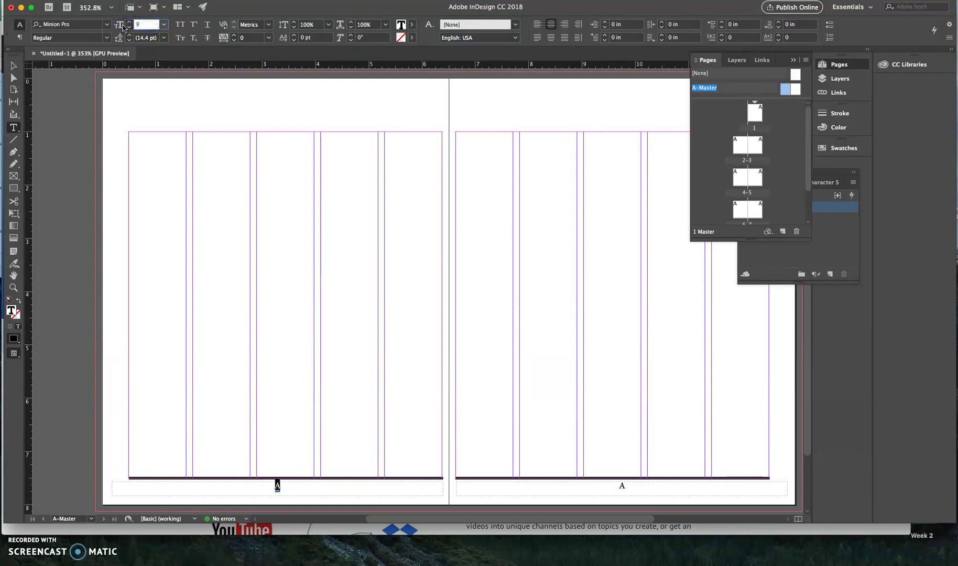
type("9")
key("Tab")
left_click(107, 25)
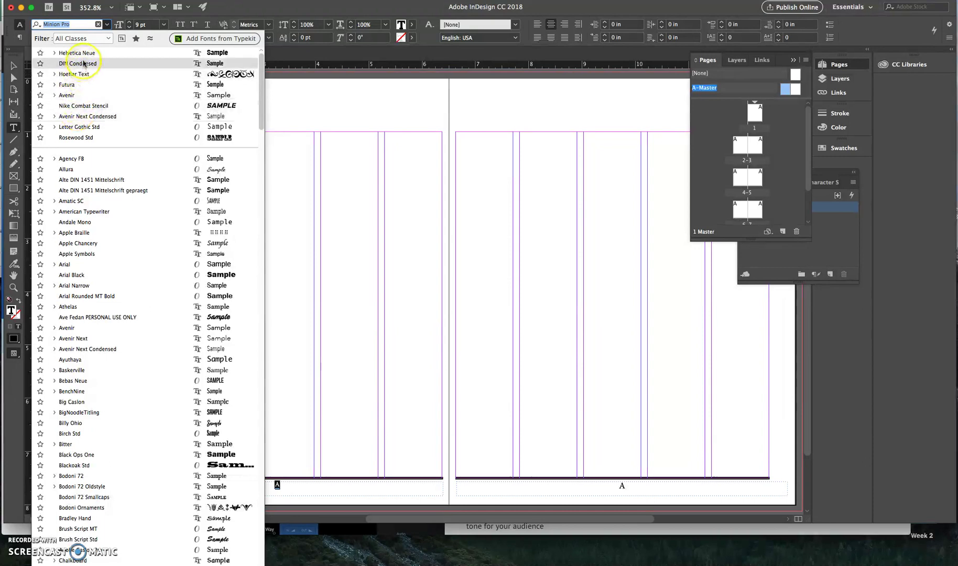
left_click(77, 181)
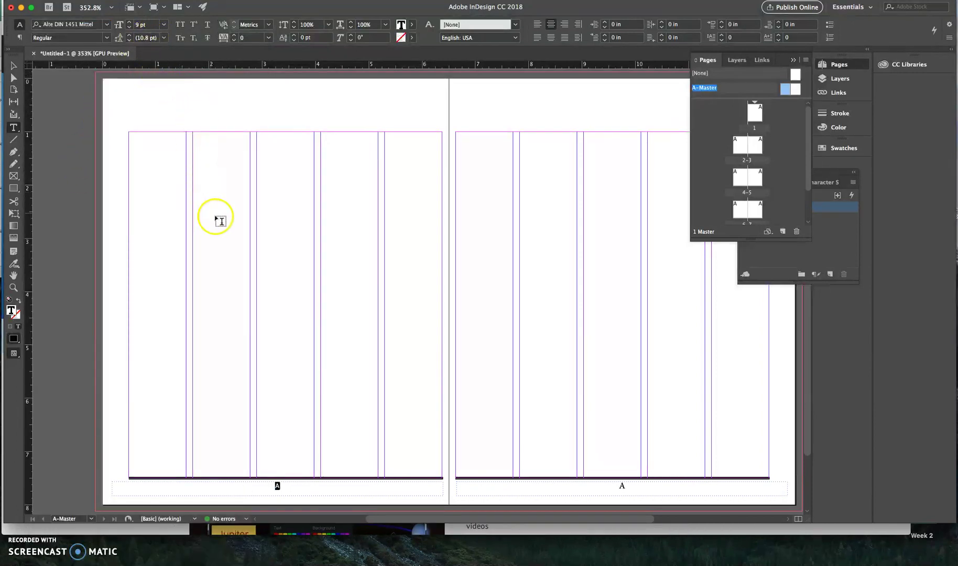
left_click(623, 485)
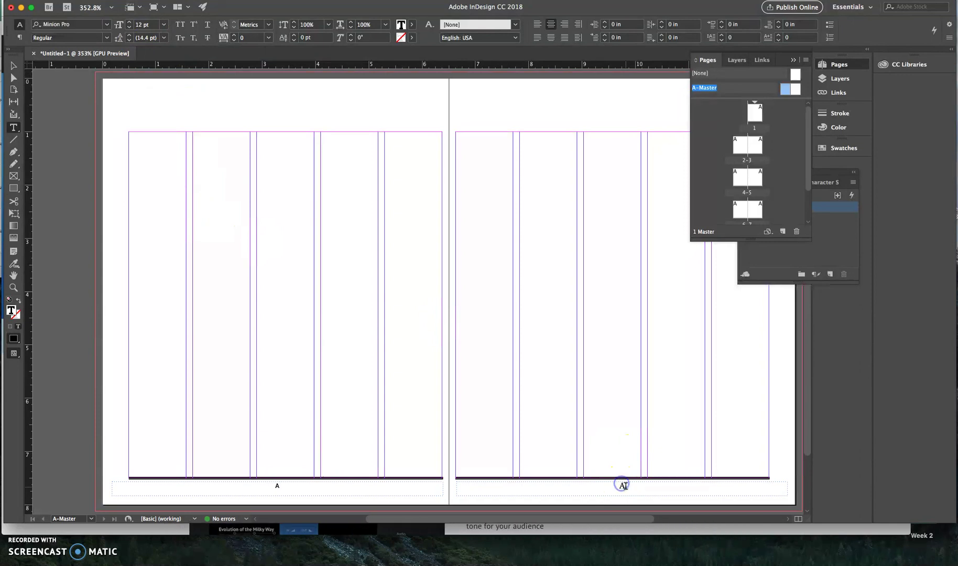
key("super+shift+alt+n")
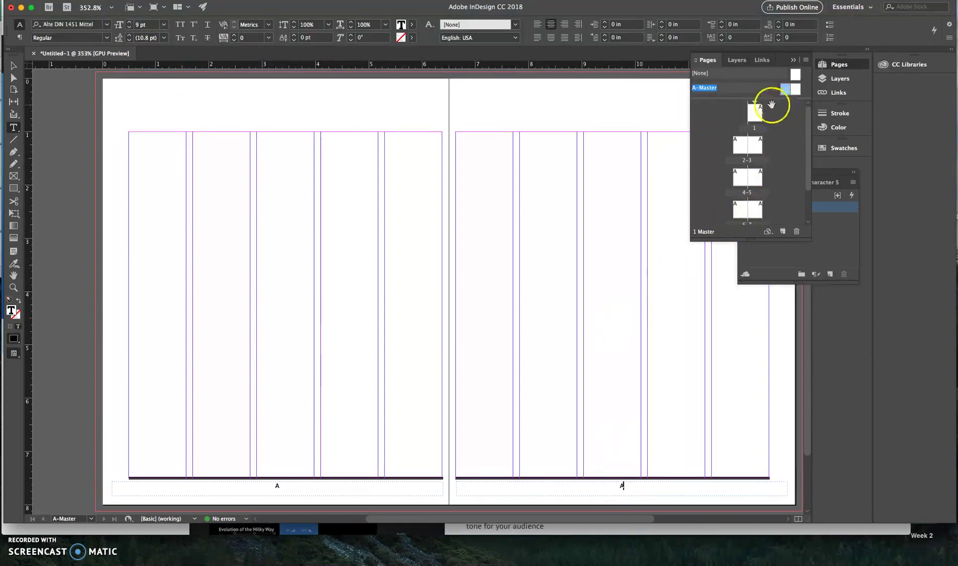
Check the restyled page numbers on spread 2-3 and page 8
double_click(744, 146)
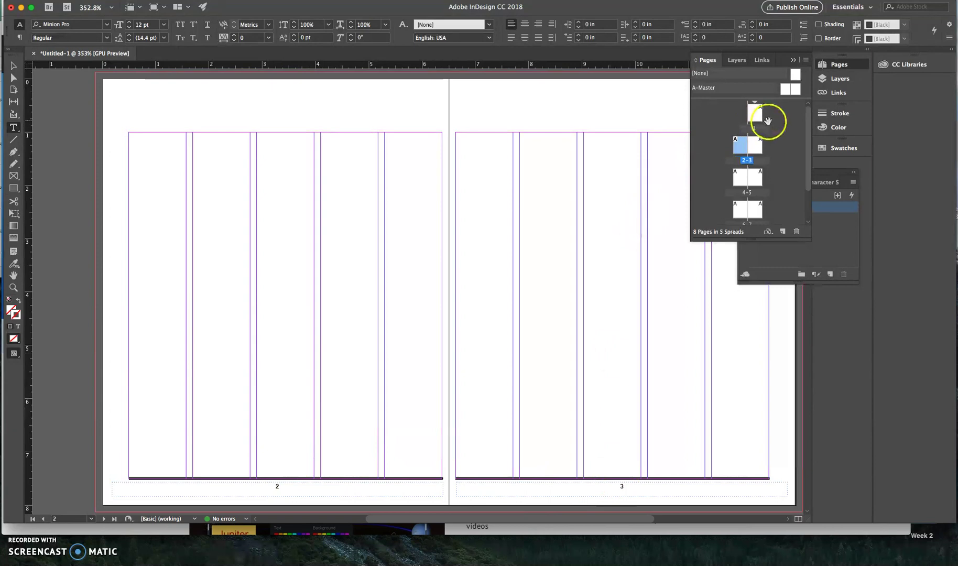
scroll(754, 145, "down", 2)
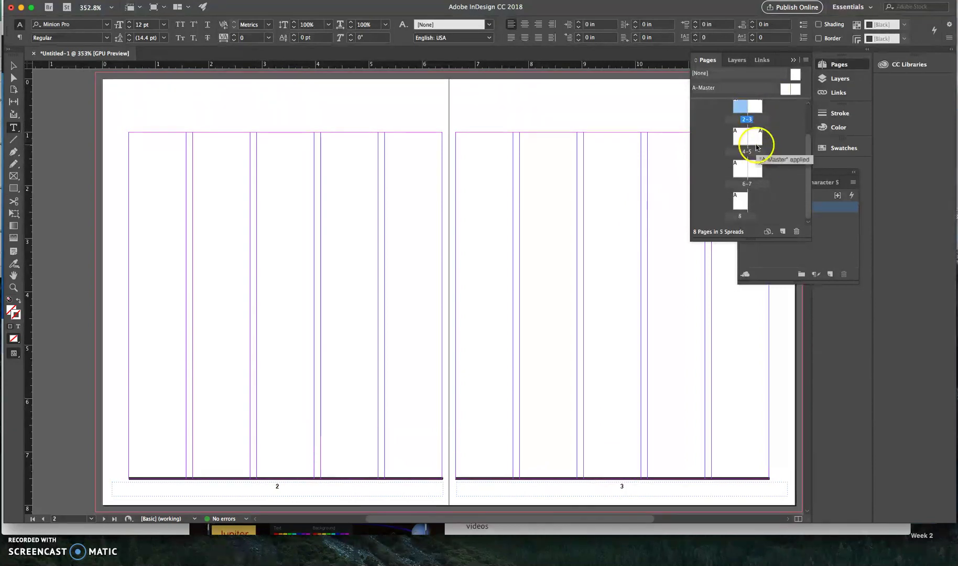
double_click(740, 203)
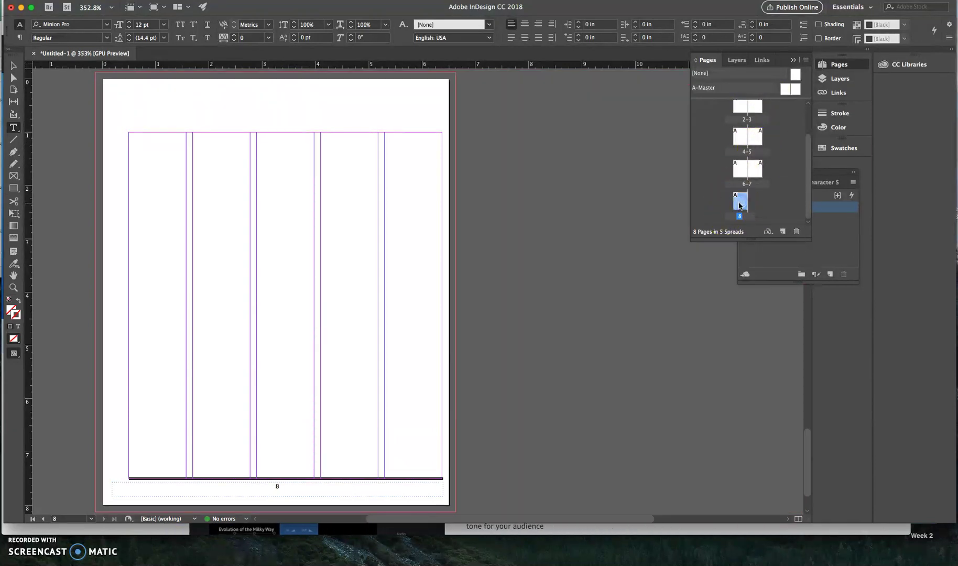
Apply the [None] master to page 1 to remove its page number and line
left_click(795, 75)
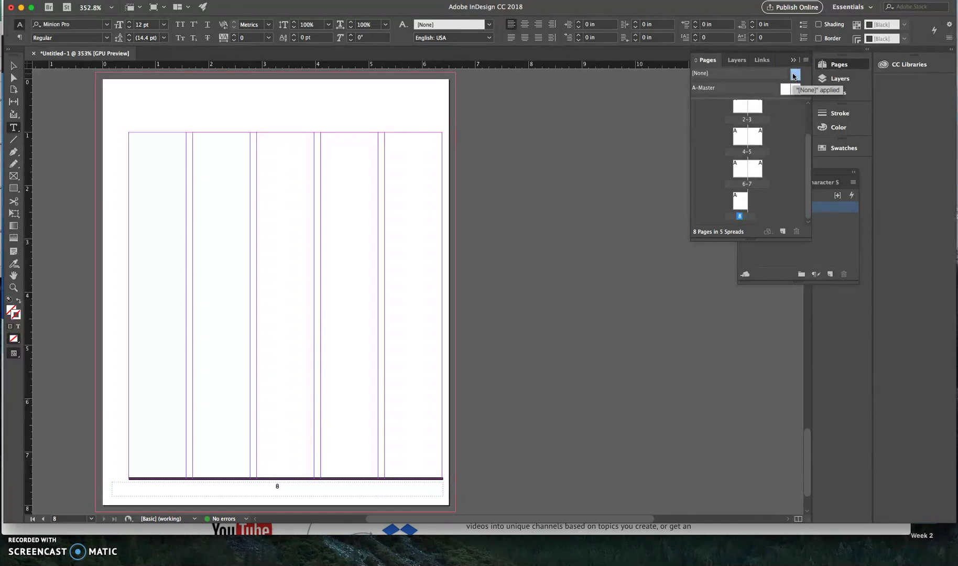
scroll(764, 118, "up", 2)
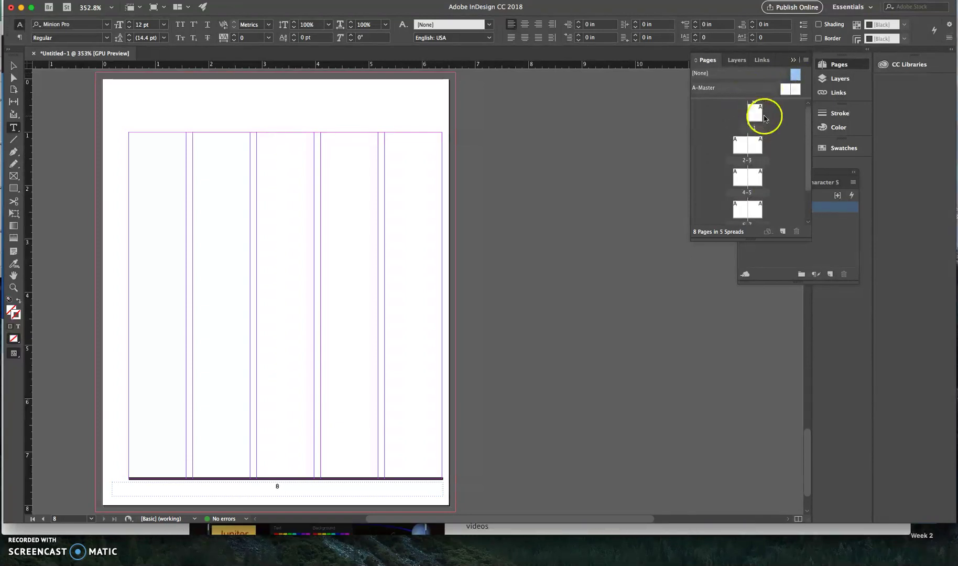
left_click(793, 76)
left_click_drag(794, 76, 742, 74)
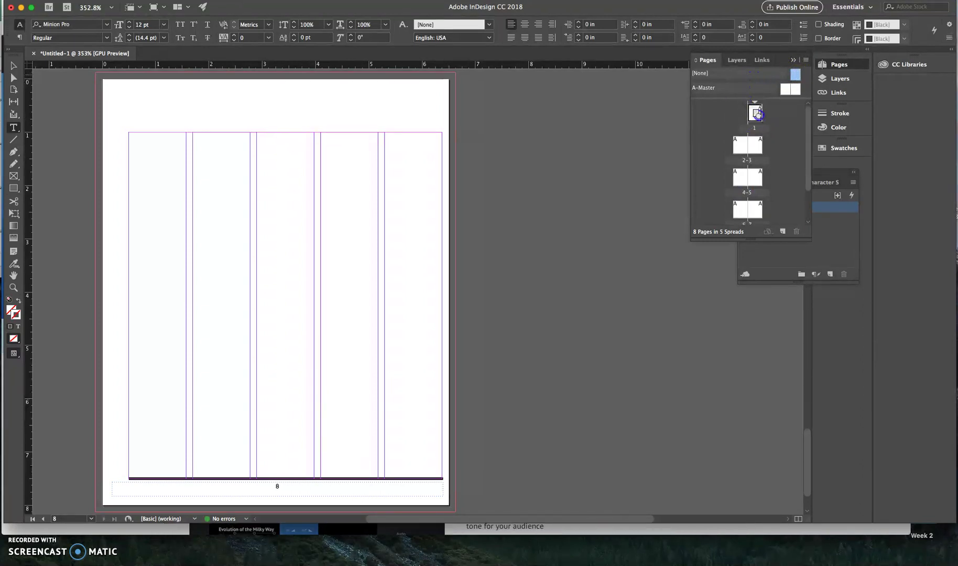
left_click_drag(756, 114, 756, 114)
Apply the [None] master to page 8 to remove its page number and line
left_click(794, 75)
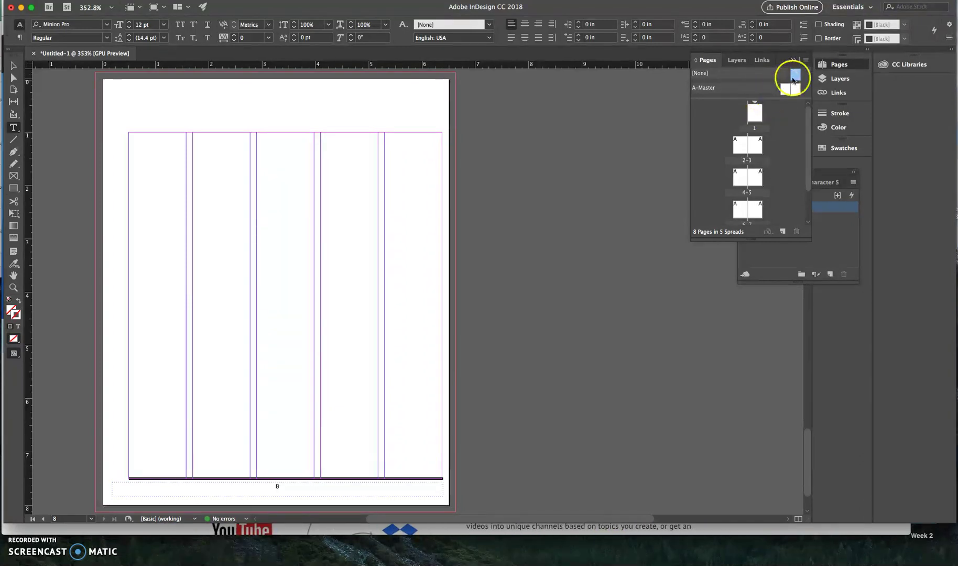
scroll(781, 132, "down", 2)
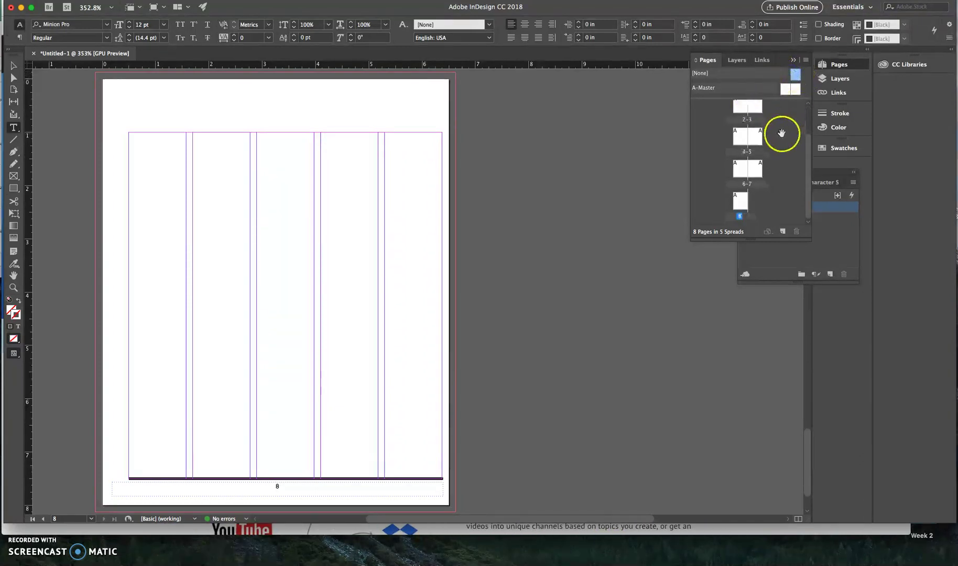
left_click_drag(796, 76, 740, 202)
scroll(744, 113, "up", 2)
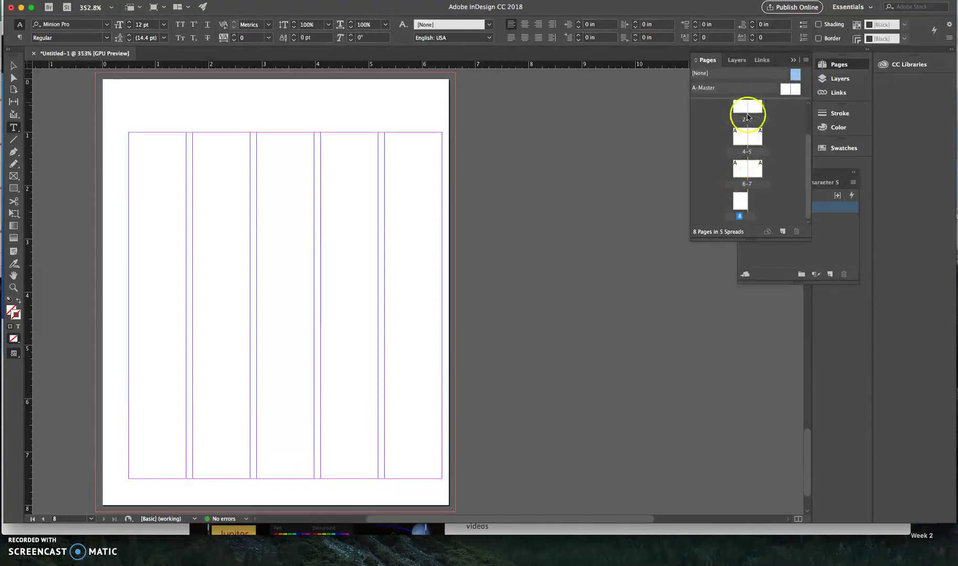
Check the page numbers and footer lines on spreads 2-3, 4-5 and 6-7, and inspect page 1
double_click(738, 146)
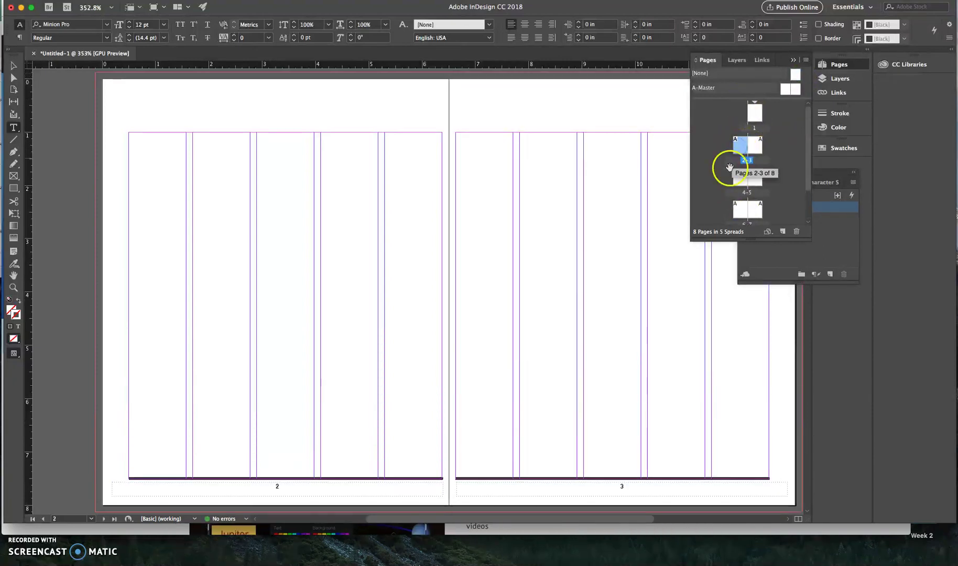
double_click(738, 184)
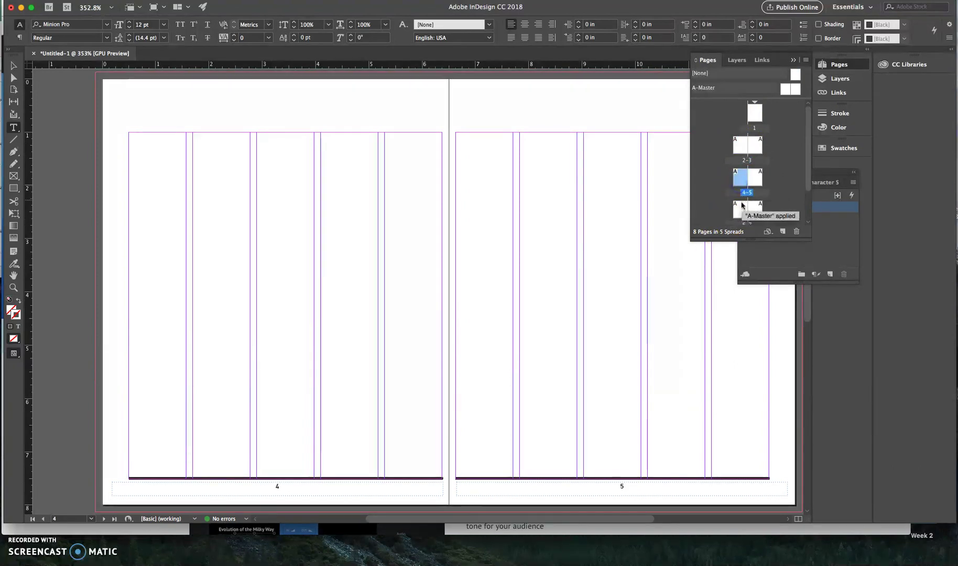
double_click(740, 207)
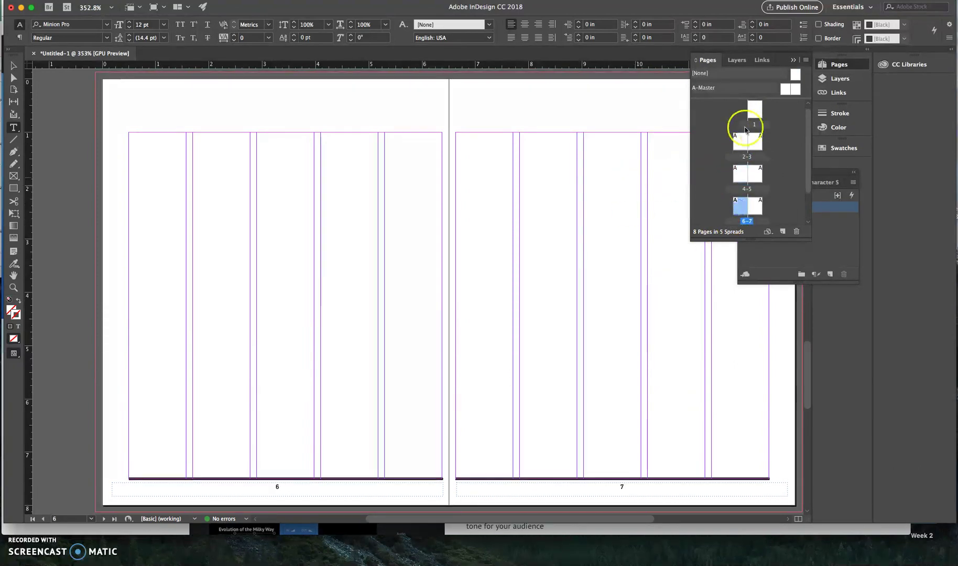
double_click(756, 112)
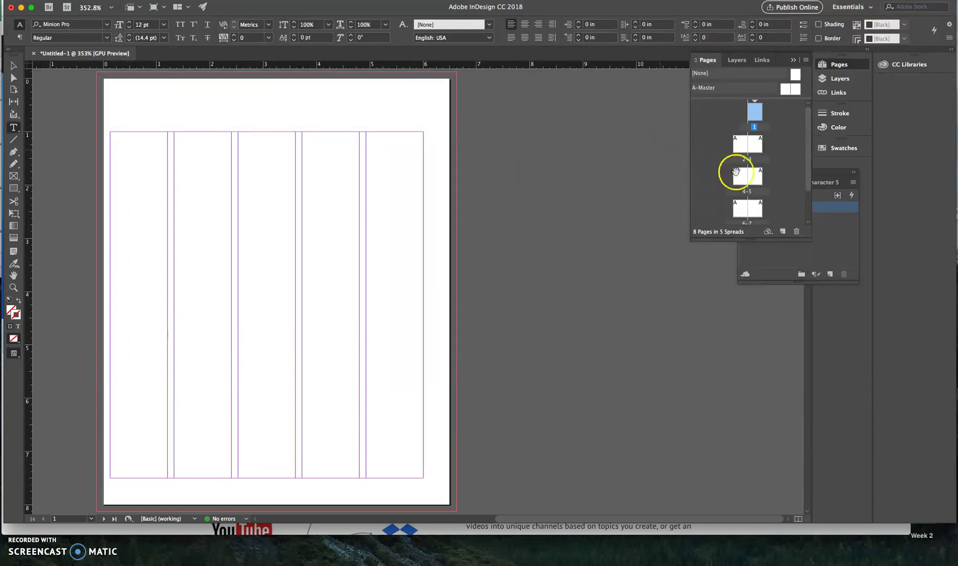
Add a text frame about 4.29 in wide and 0.82 in high above page 2's columns, containing the headline DOGS
double_click(739, 144)
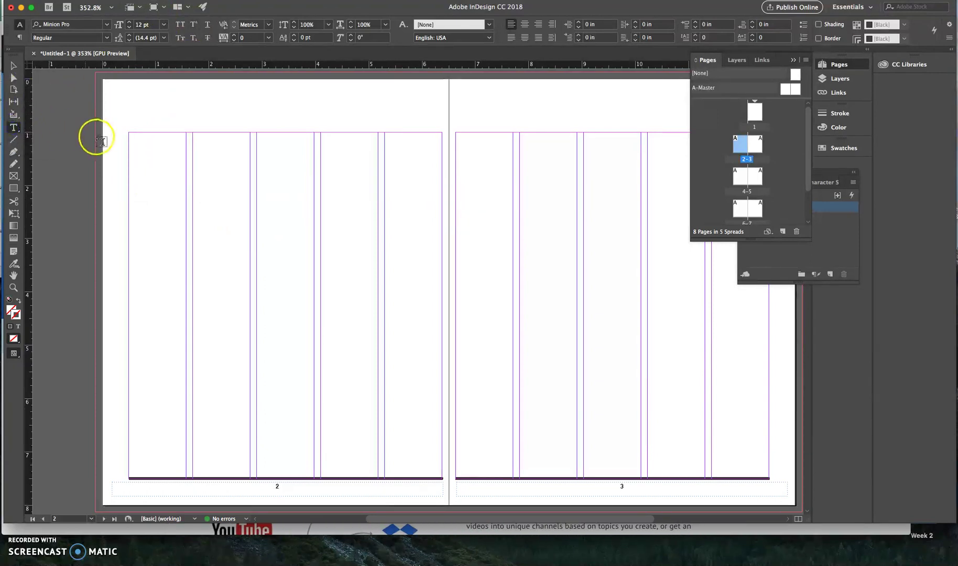
left_click_drag(129, 88, 358, 134)
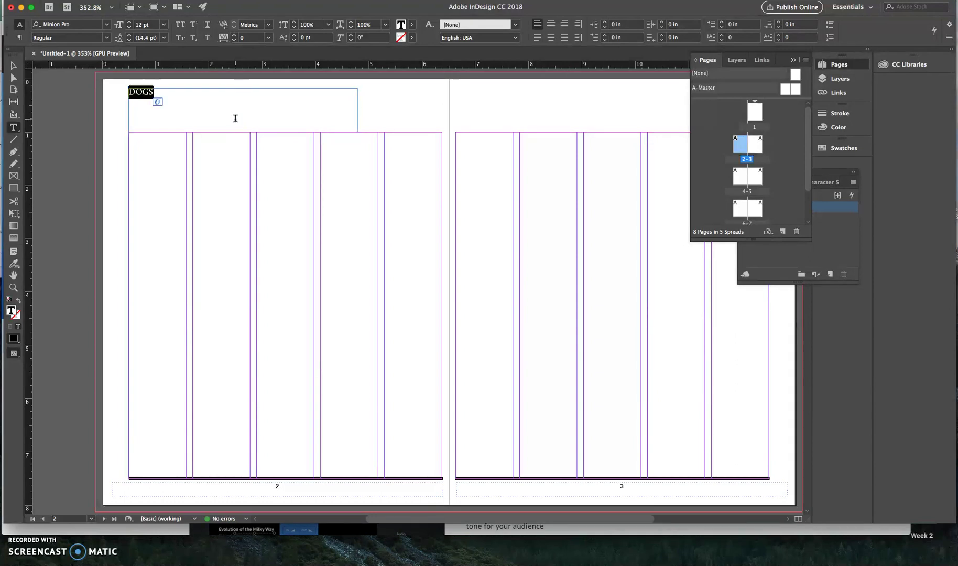
Set the DOGS headline in Alte DIN 1451 Mittelschrift, Regular
left_click(78, 24)
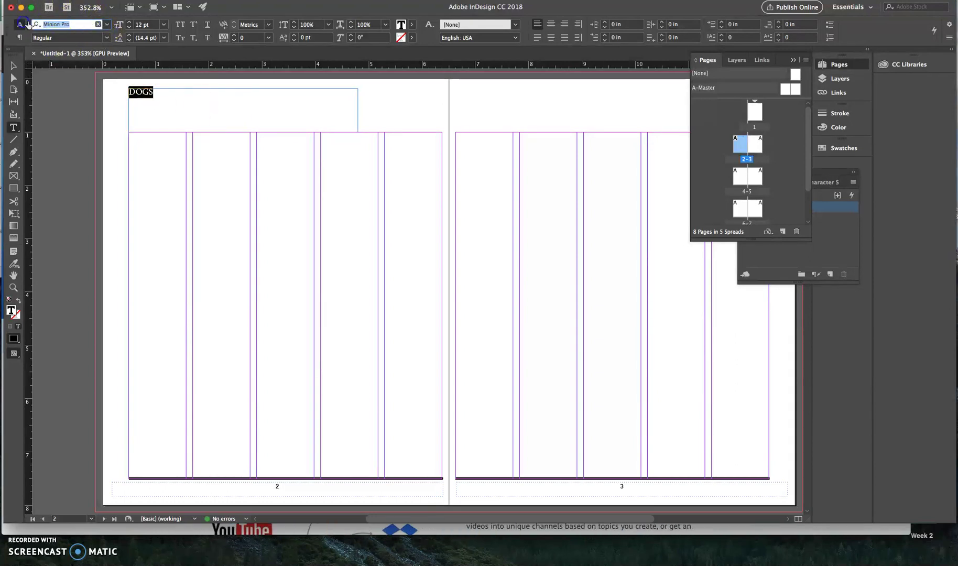
type("Alte")
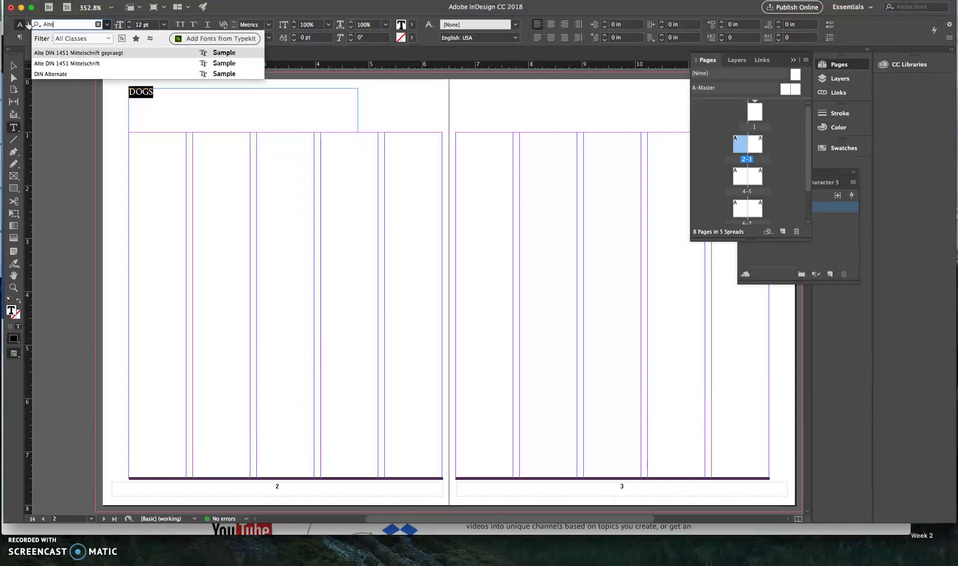
left_click(65, 62)
left_click(105, 38)
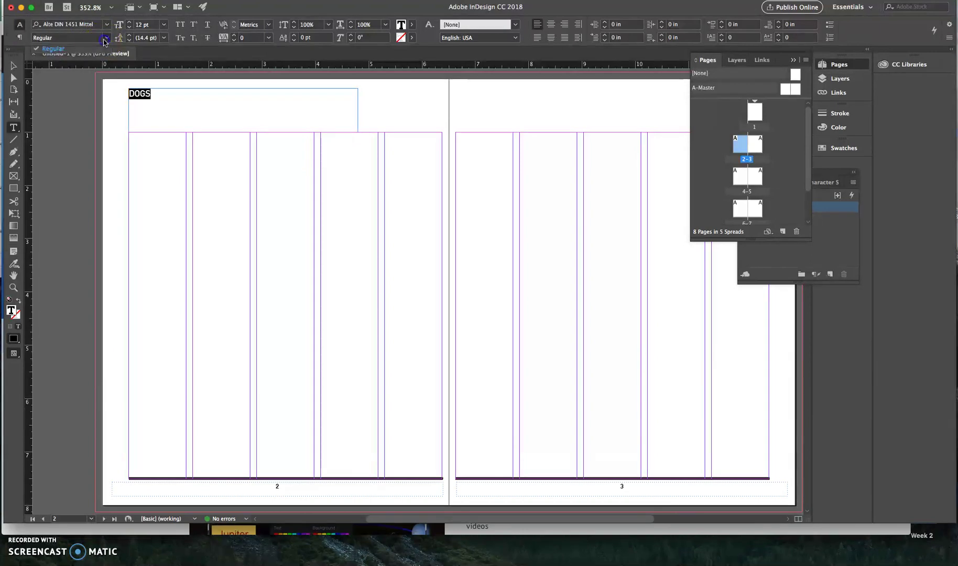
left_click(100, 26)
left_click(105, 26)
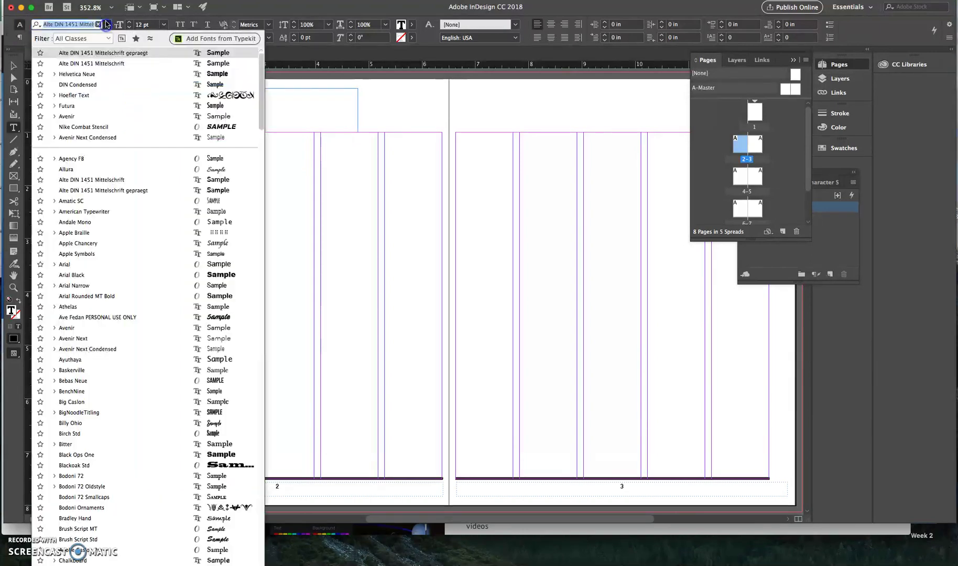
left_click(95, 59)
left_click(107, 38)
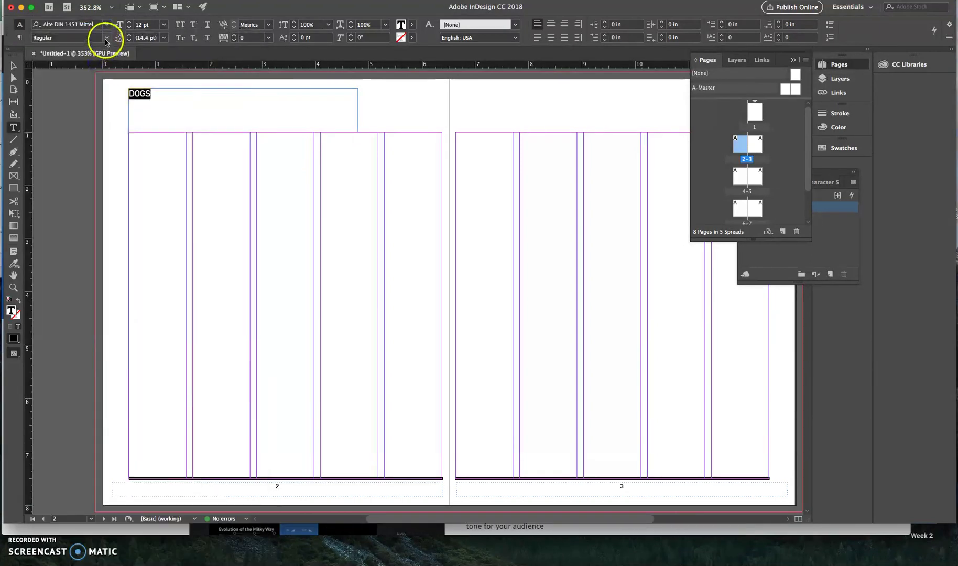
left_click(68, 50)
Enlarge the DOGS headline text to 62 pt
left_click(145, 95)
left_click(147, 96)
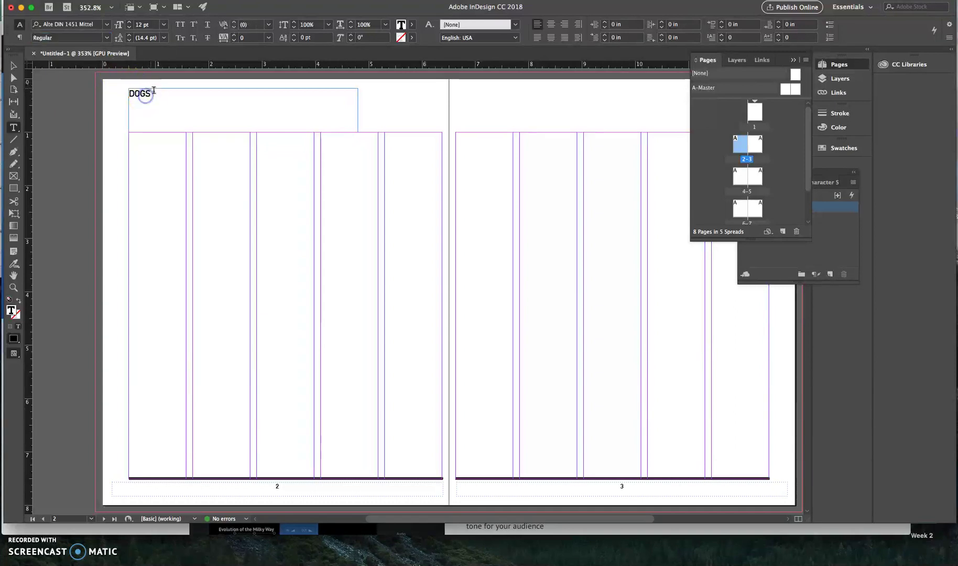
key("super+shift+period")
key("super+shift+period")
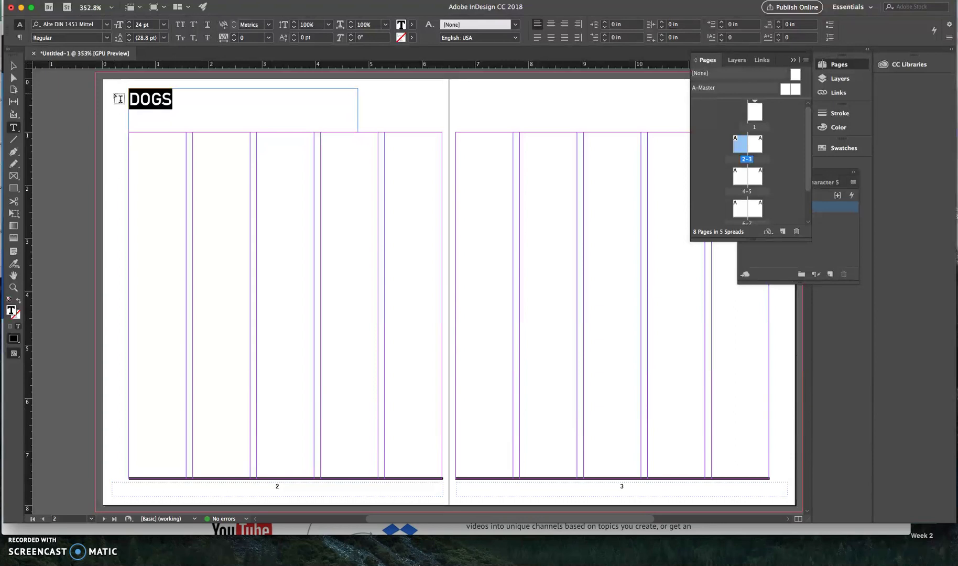
key("super+shift+period")
key("super+shift+period")
key("super+shift+period")
key("super+shift+period")
key("super+shift+period")
key("super+shift+period")
key("super+shift+period")
key("super+shift+period")
key("super+shift+period")
key("super+shift+period")
key("super+shift+period")
key("super+shift+period")
key("super+shift+period")
key("super+shift+period")
key("super+shift+period")
key("super+shift+period")
key("super+shift+period")
key("super+shift+period")
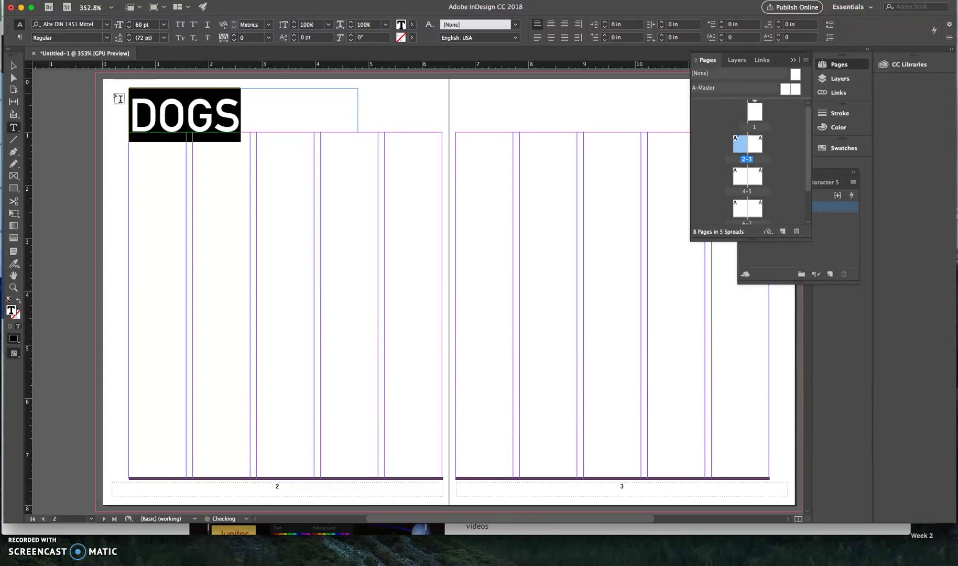
left_click(186, 126)
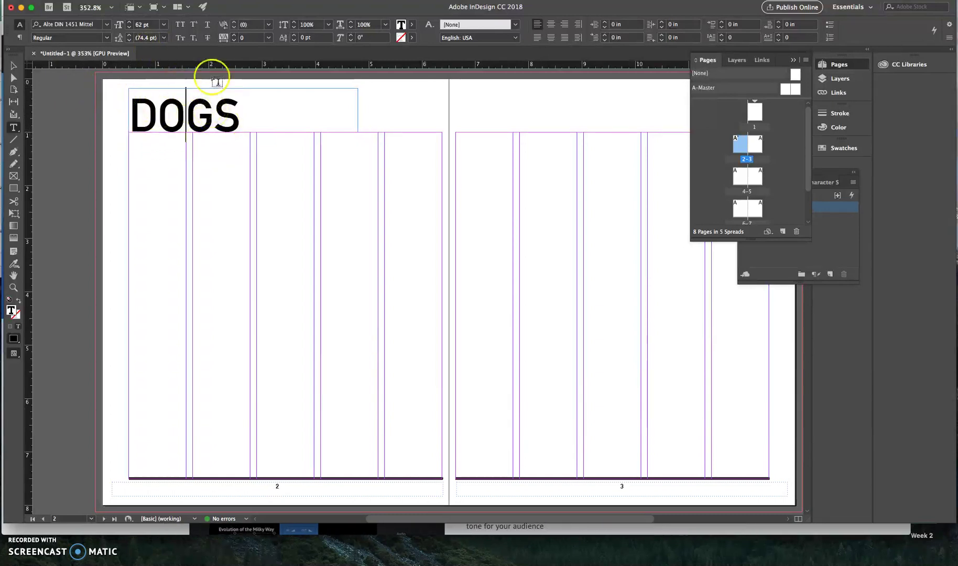
left_click(19, 37)
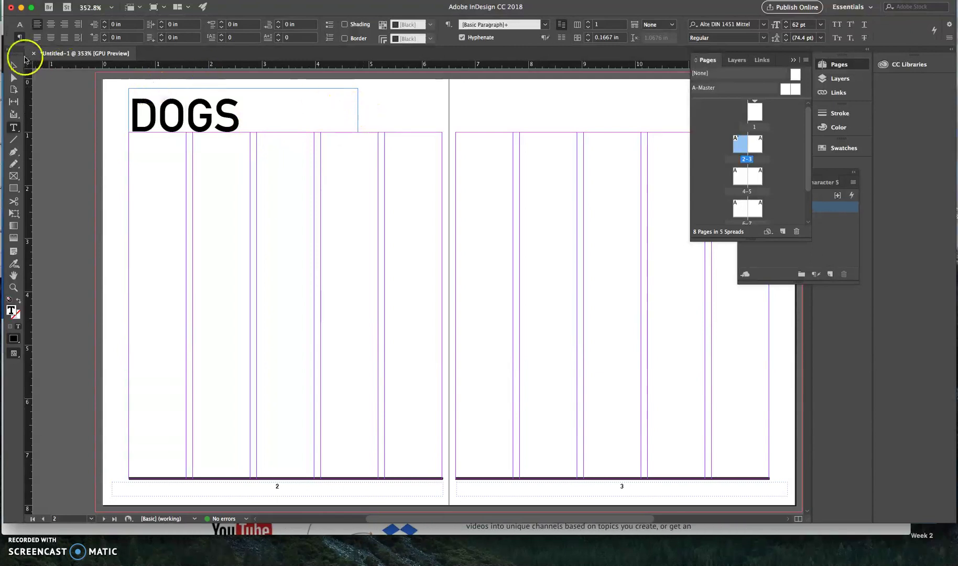
left_click(11, 65)
left_click(189, 117)
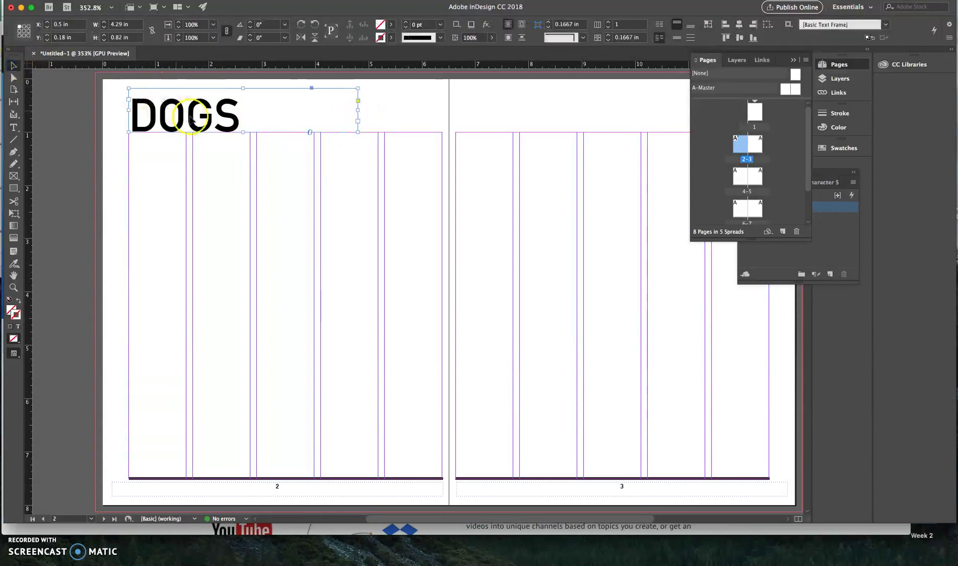
Create a paragraph style named Headline from the DOGS text formatting
double_click(239, 119)
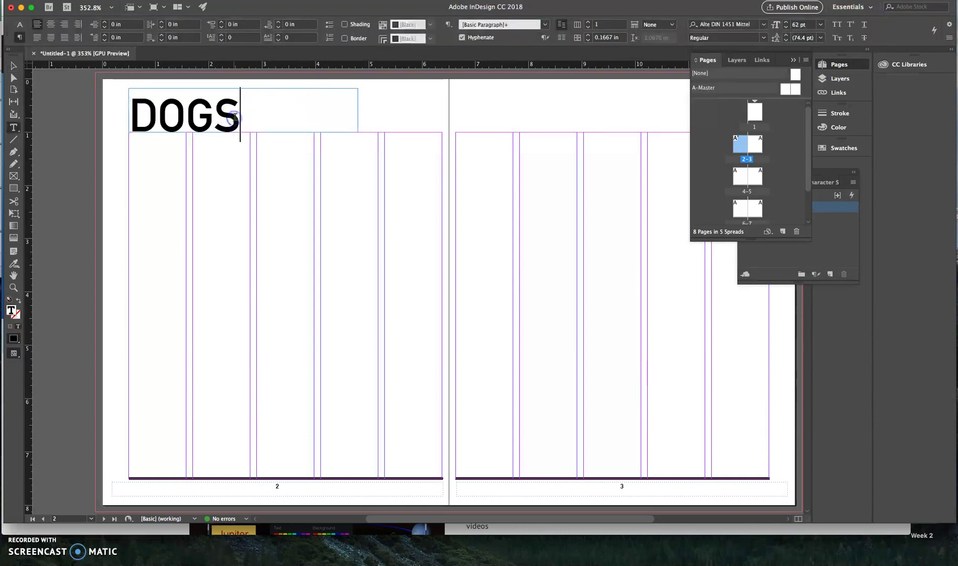
key("super+a")
left_click(272, 0)
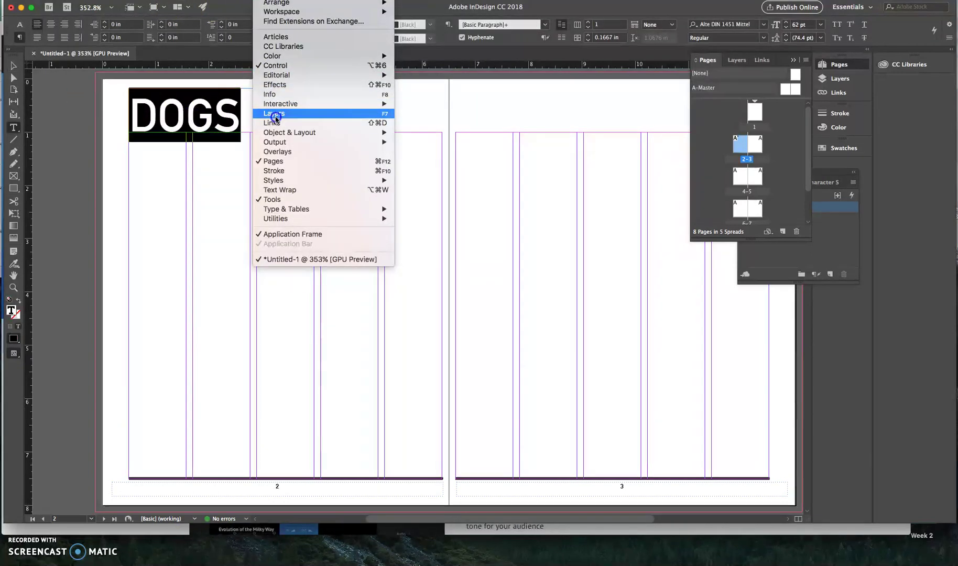
mouse_move(274, 213)
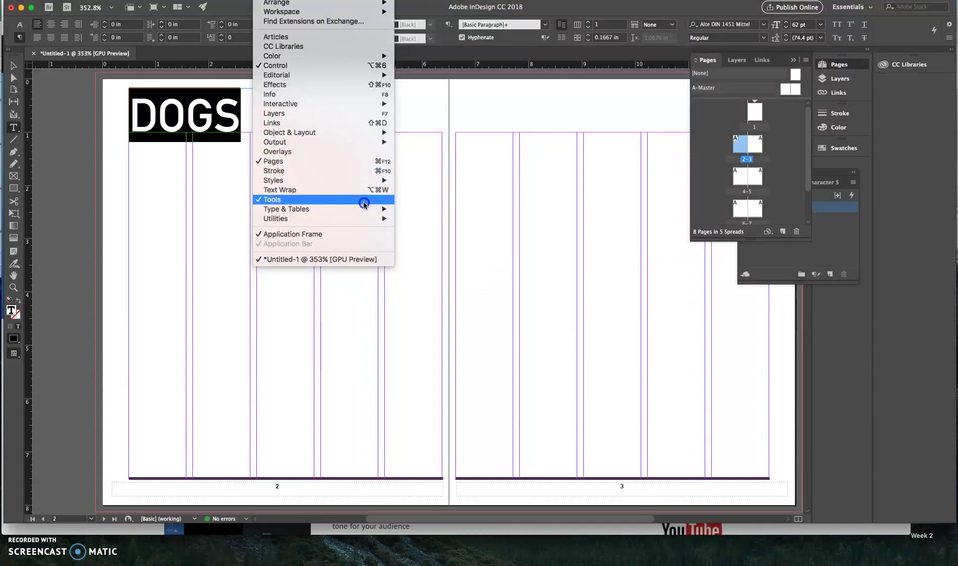
mouse_move(363, 178)
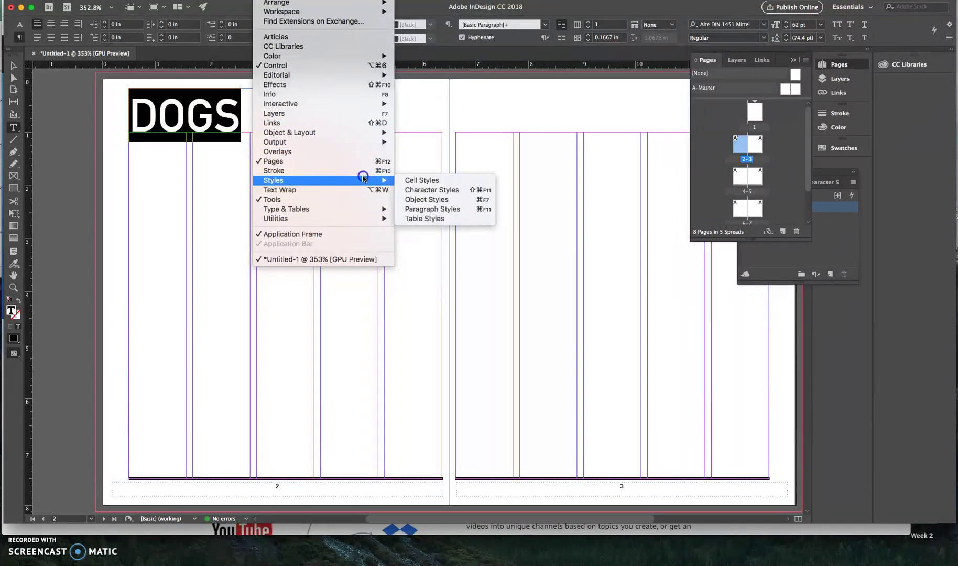
left_click(441, 209)
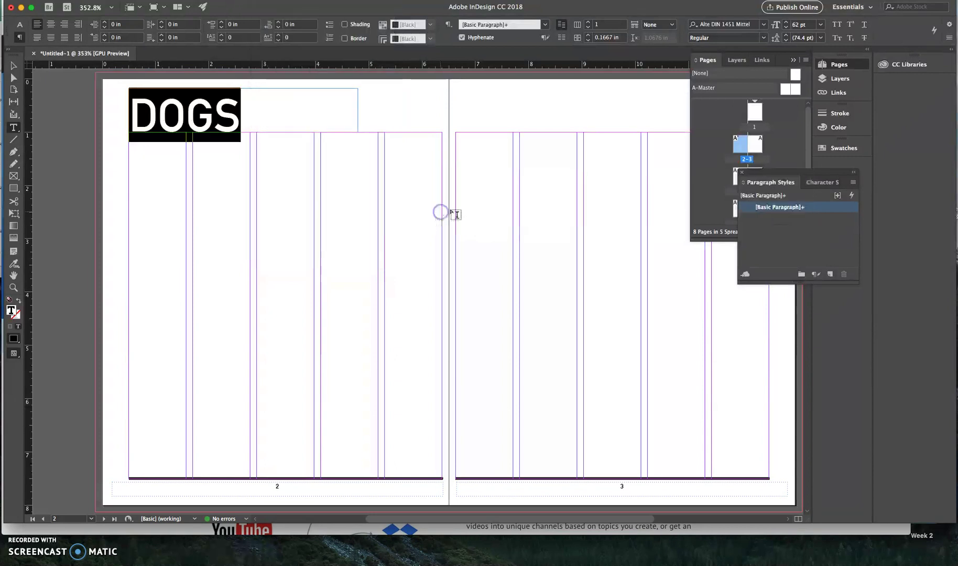
left_click(830, 275)
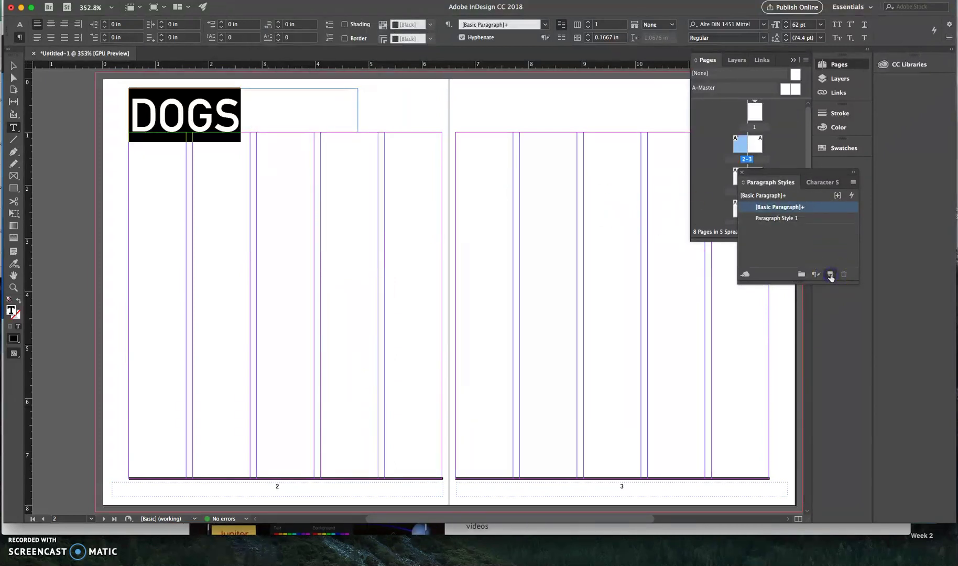
double_click(774, 219)
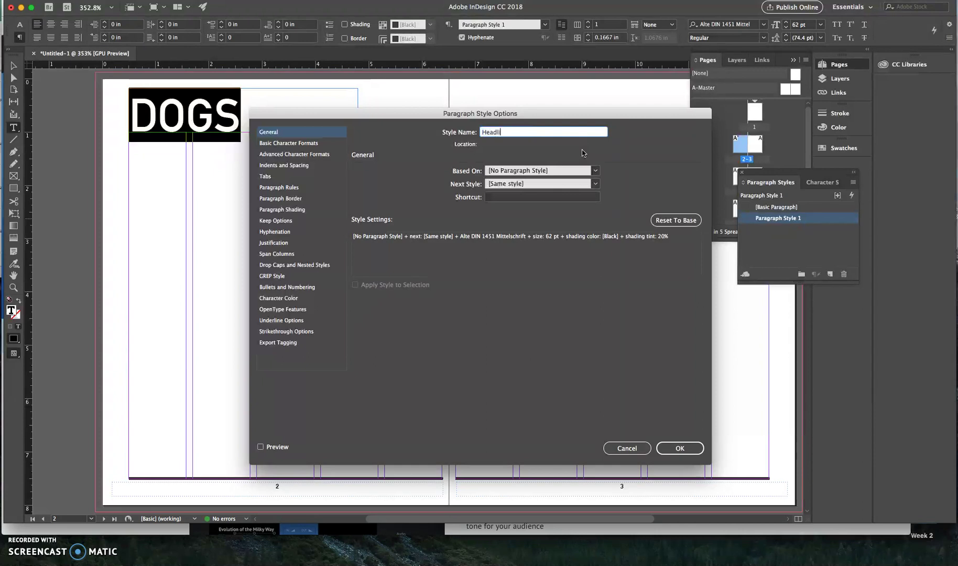
type("Headline")
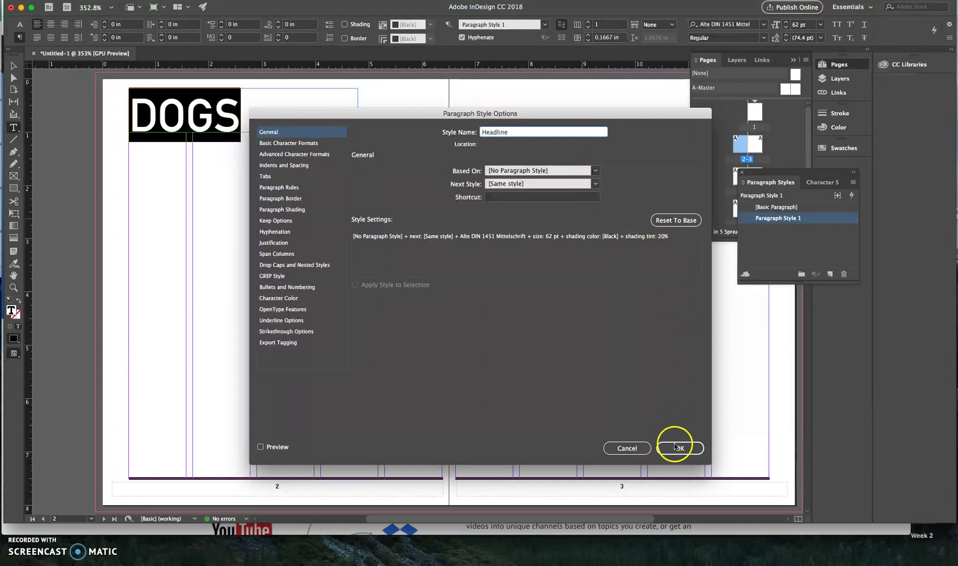
left_click(678, 449)
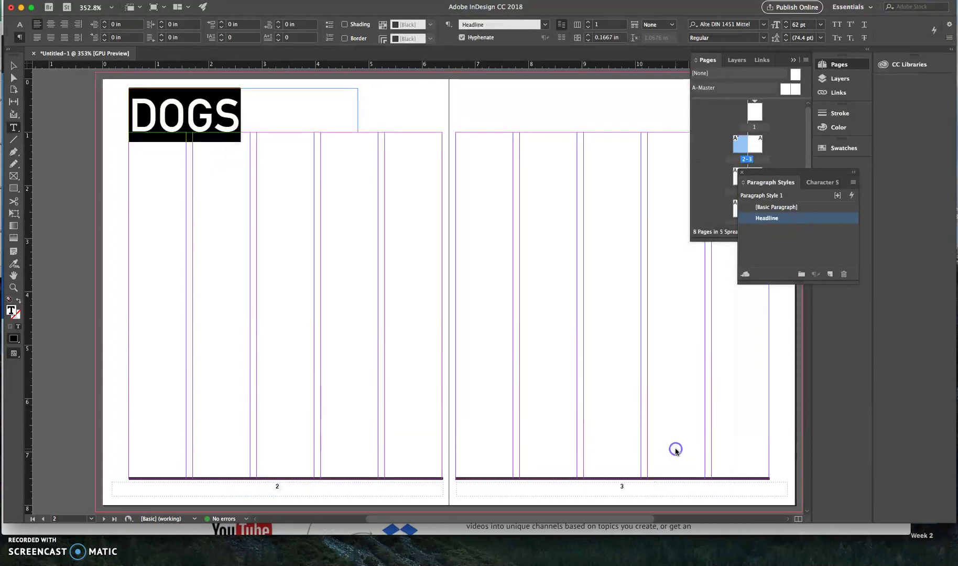
left_click(237, 102)
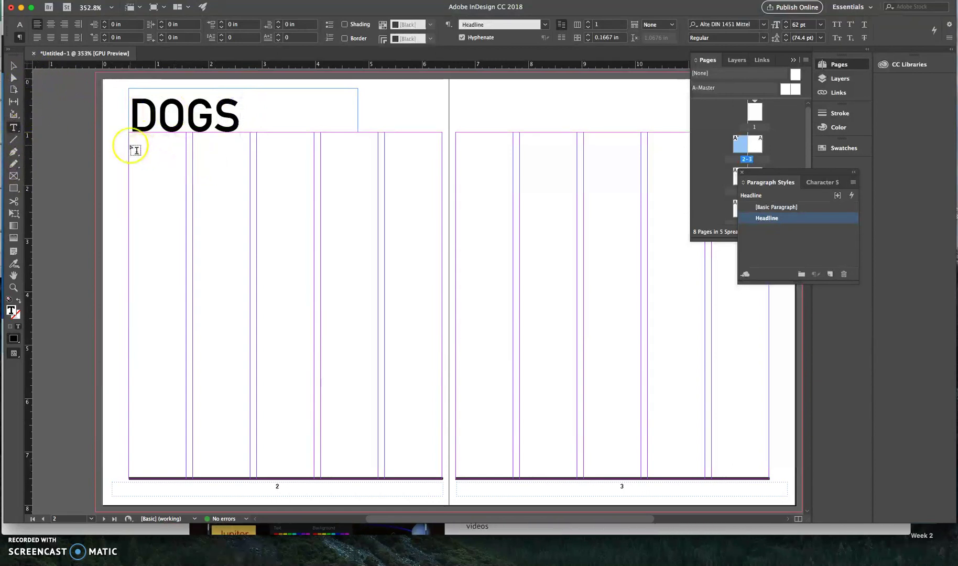
Draw a text frame across page 2's first three columns below the headline and fill it with placeholder text
left_click_drag(130, 137, 314, 462)
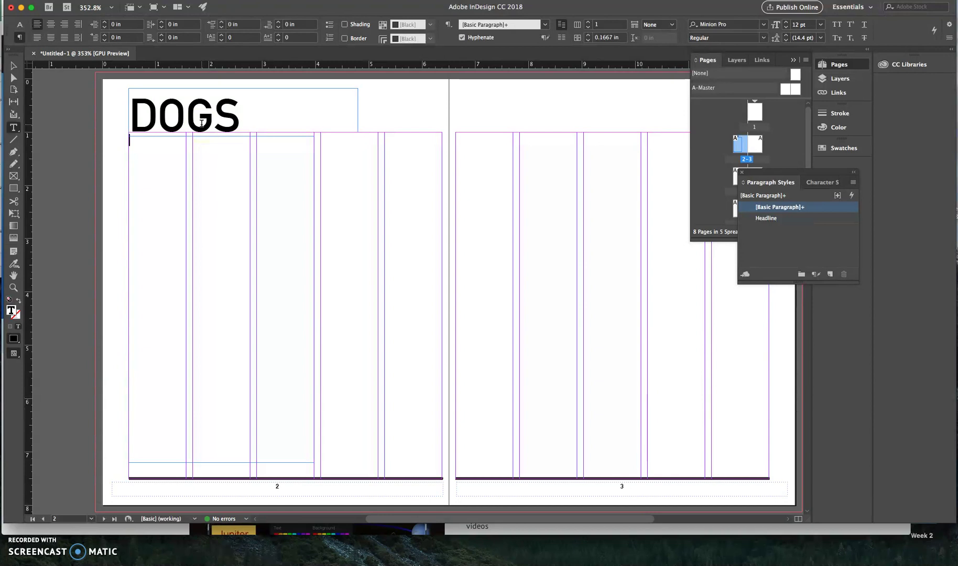
left_click(157, 0)
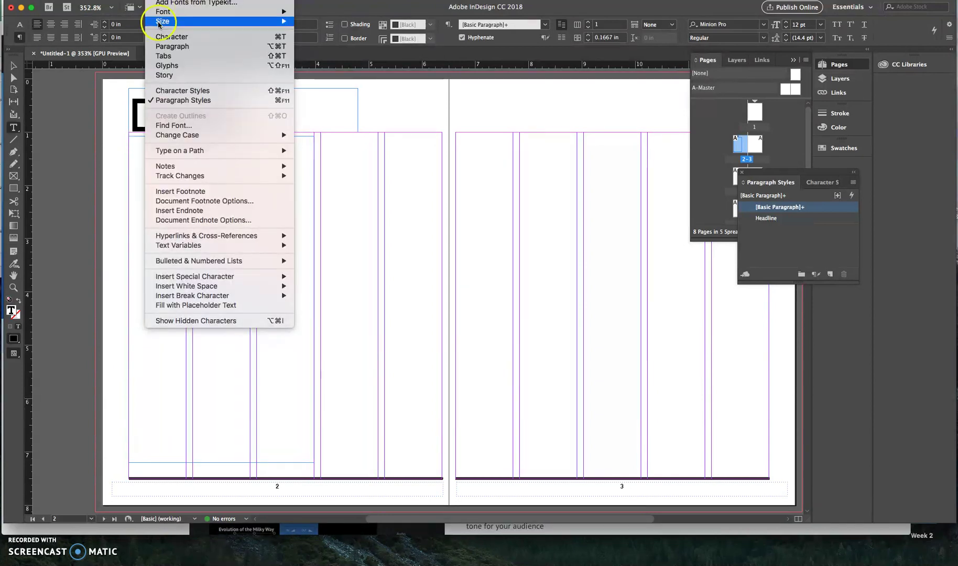
left_click(186, 306)
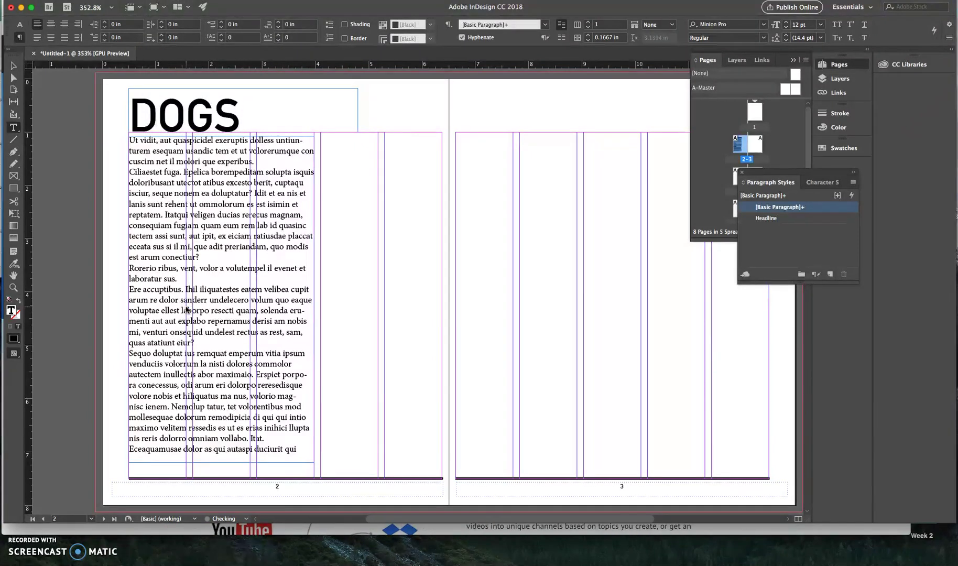
Set all the body text in the page 2 frame in Avenir Book
key("super+a")
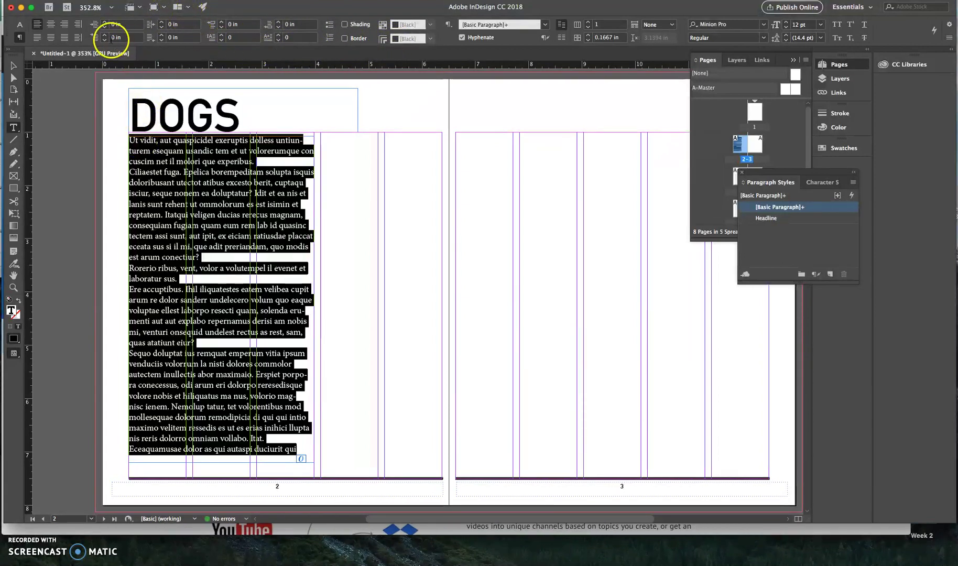
left_click(22, 24)
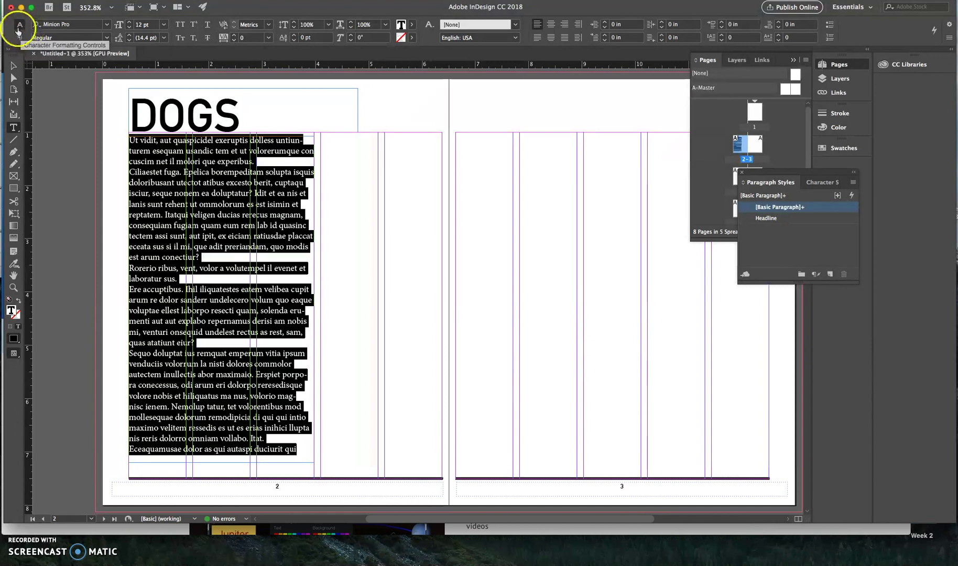
left_click(20, 39)
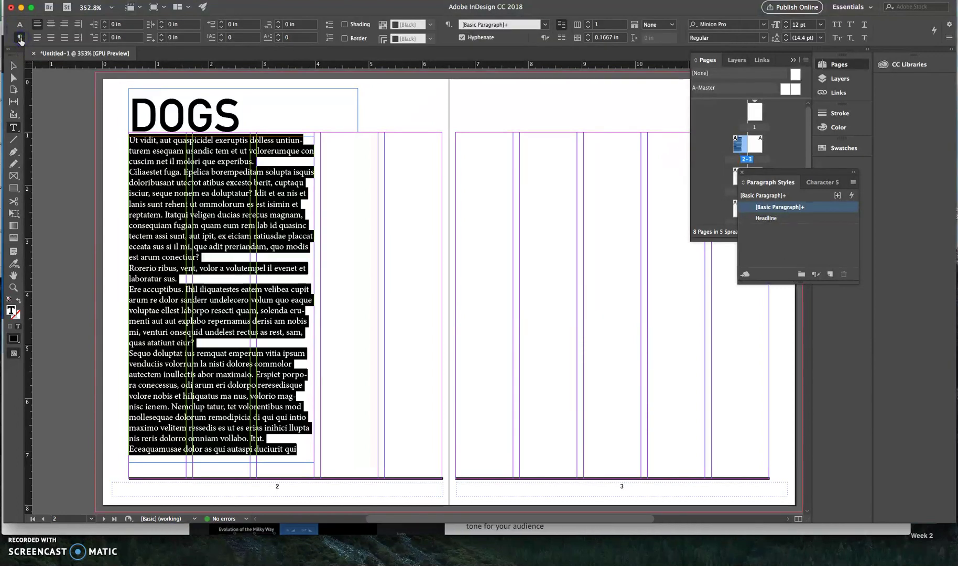
left_click(27, 31)
left_click(65, 24)
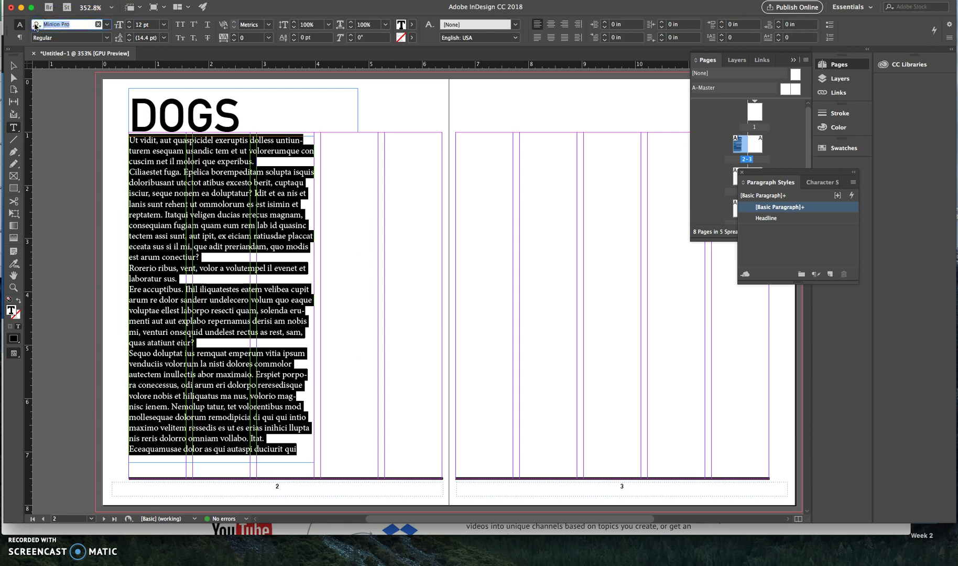
type("Av")
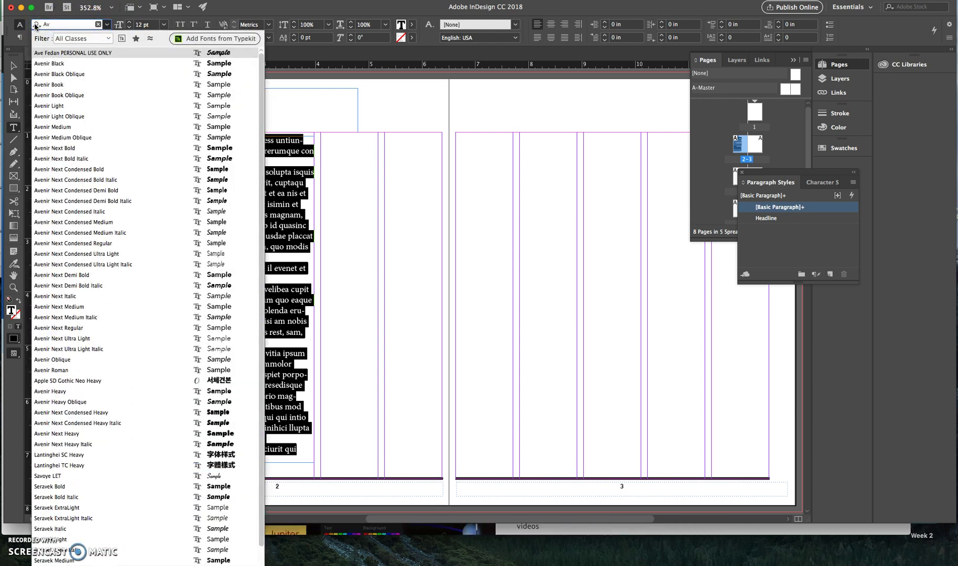
type("enit")
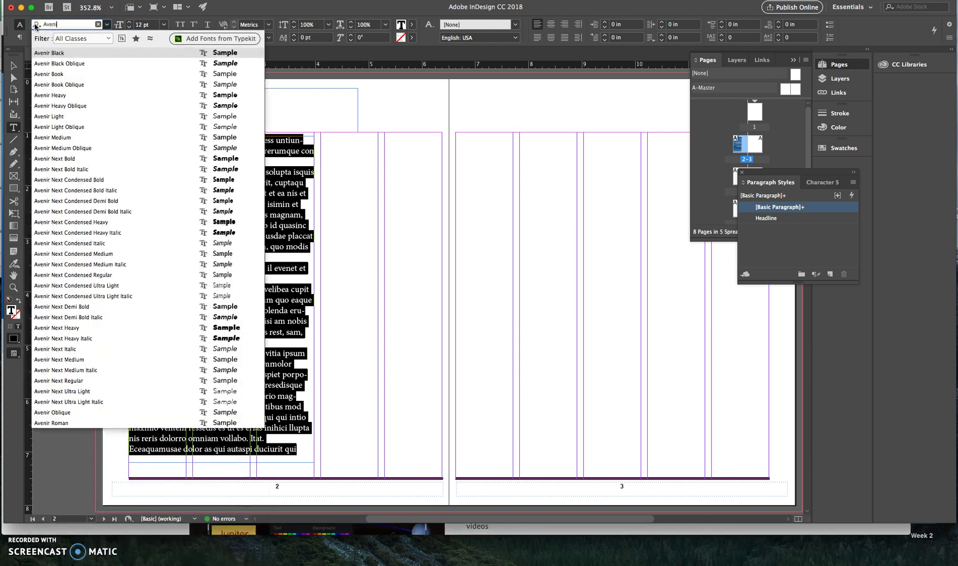
key("BackSpace")
left_click(55, 75)
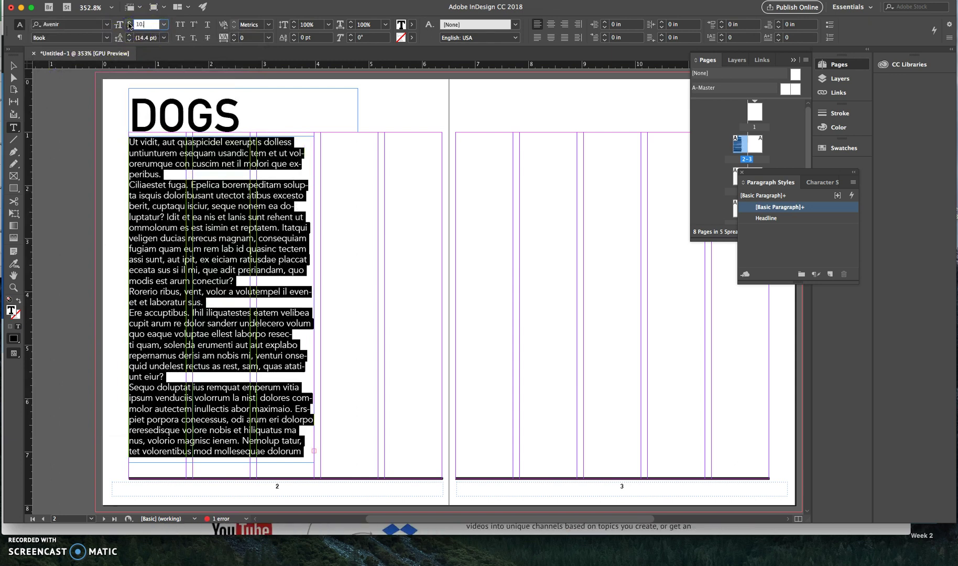
Set the body text to 10.5 pt with 14 pt leading
type(".5")
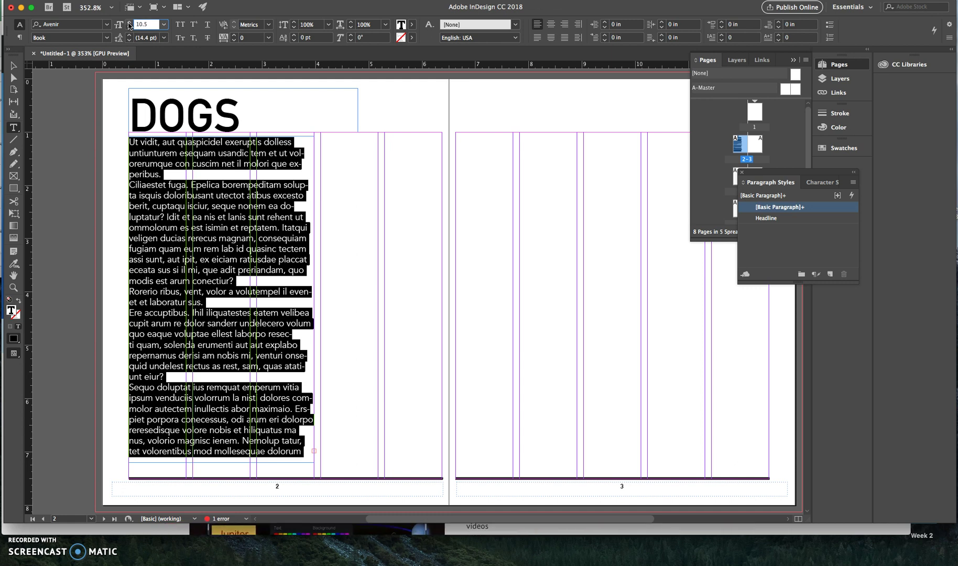
key("Tab")
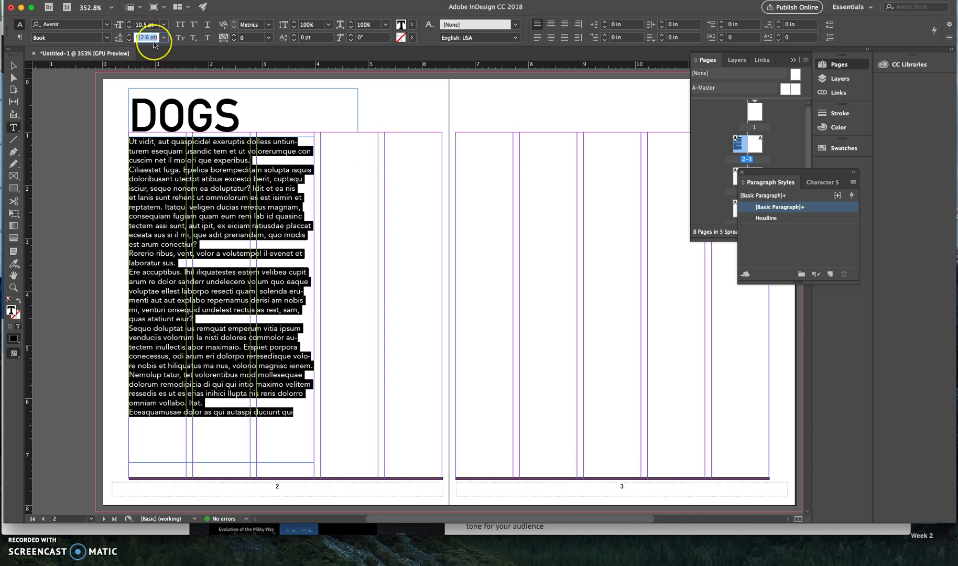
left_click(154, 44)
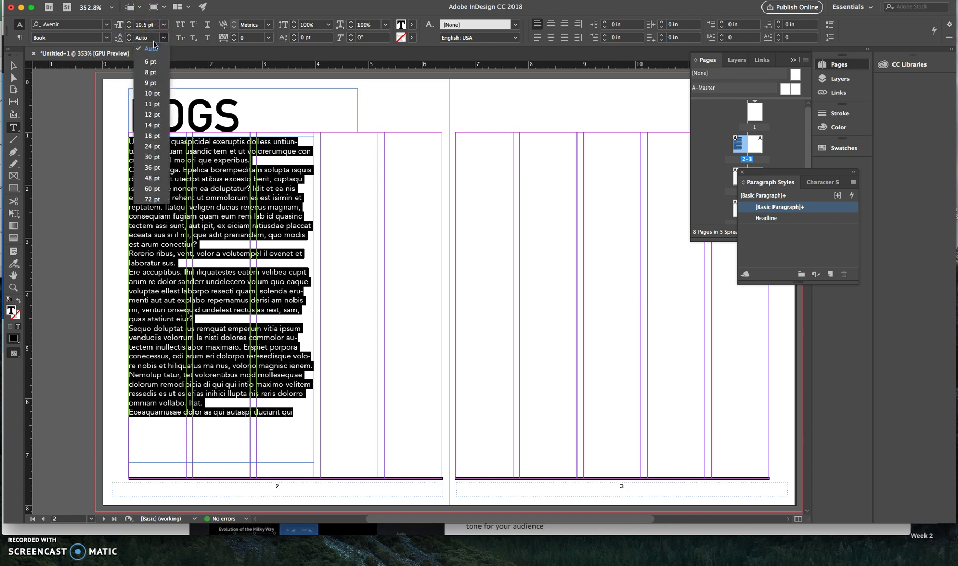
left_click(153, 125)
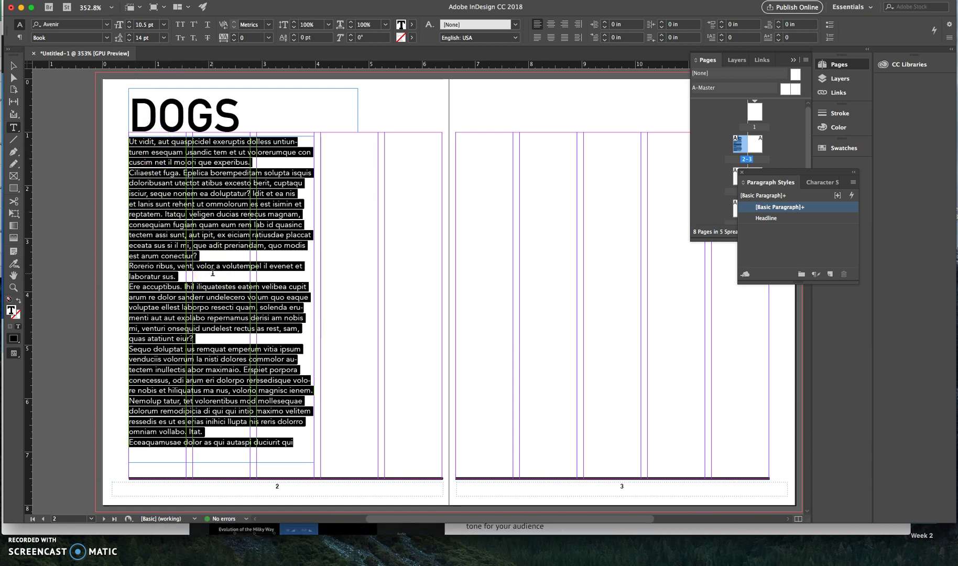
Preview the spread without guides and frame edges, comparing it repeatedly with the normal layout view
left_click(13, 65)
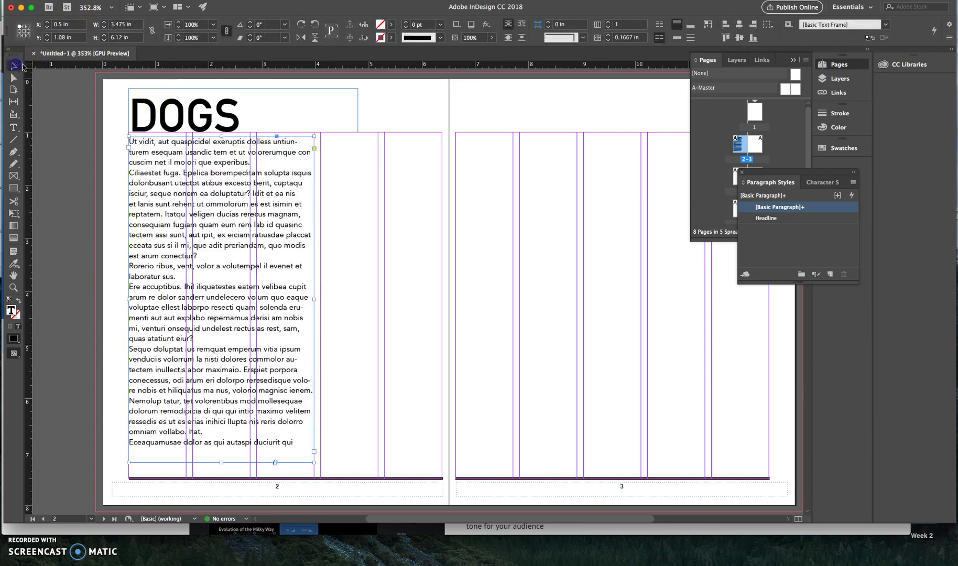
key("w")
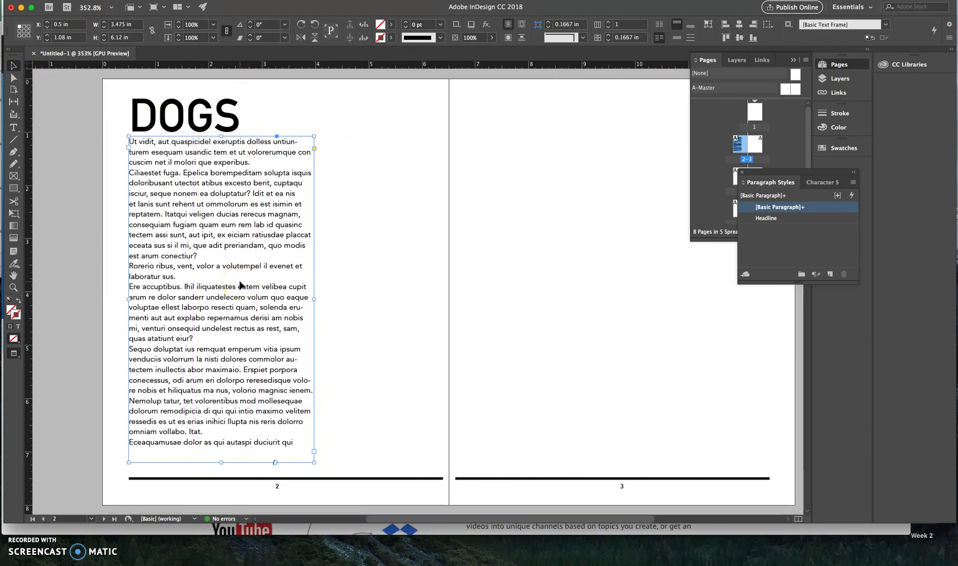
key("w")
key("w")
key("w")
key("w")
key("w")
key("w")
key("w")
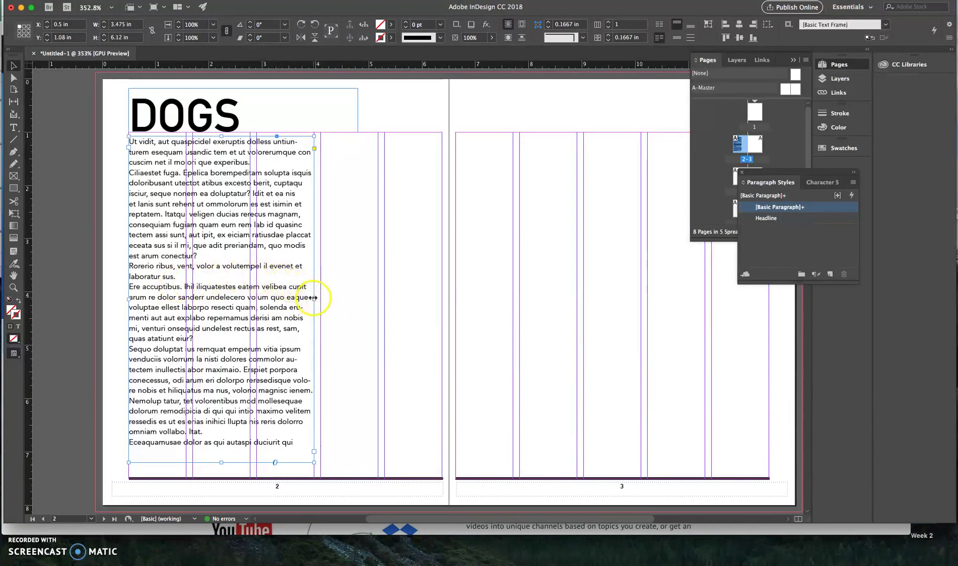
Narrow the body text frame to page 2's first two columns and thread its overset text into a new two-column frame on page 3
left_click_drag(315, 300, 250, 297)
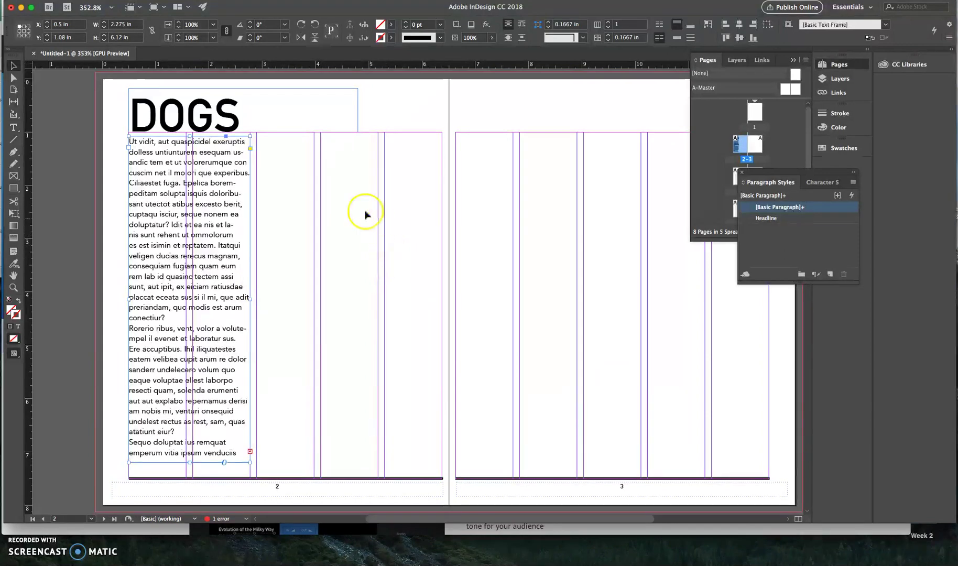
left_click(249, 452)
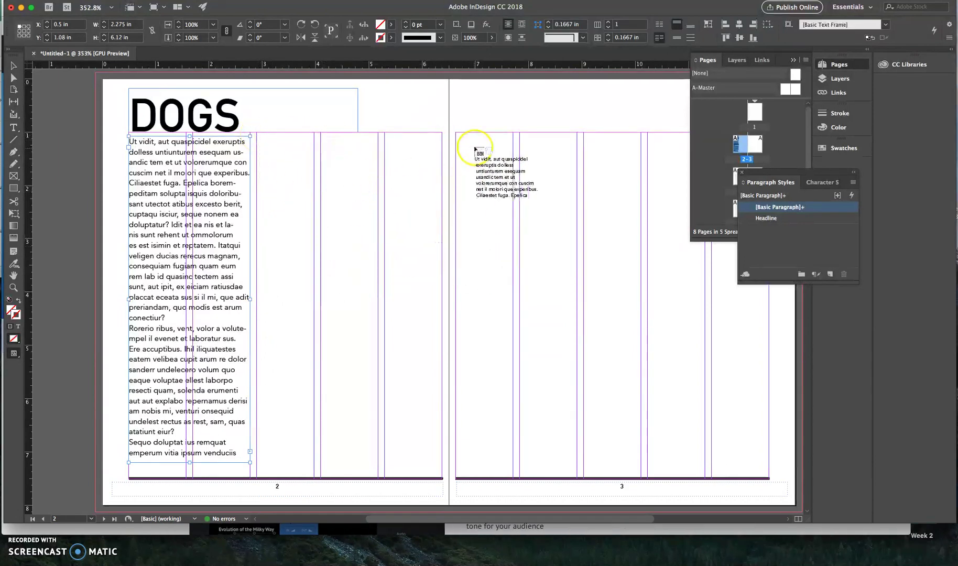
left_click_drag(457, 135, 579, 366)
key("Escape")
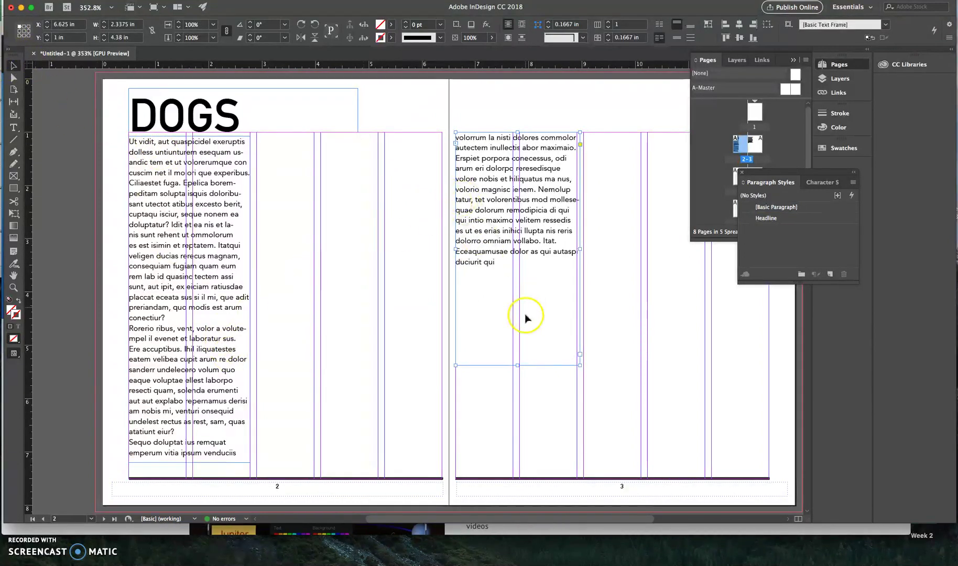
Shorten the threaded text frame and move it to the lower part of page 2's third and fourth columns, bottom-aligned with the first frame
left_click_drag(518, 366, 518, 279)
left_click_drag(522, 162, 327, 344)
left_click(331, 253)
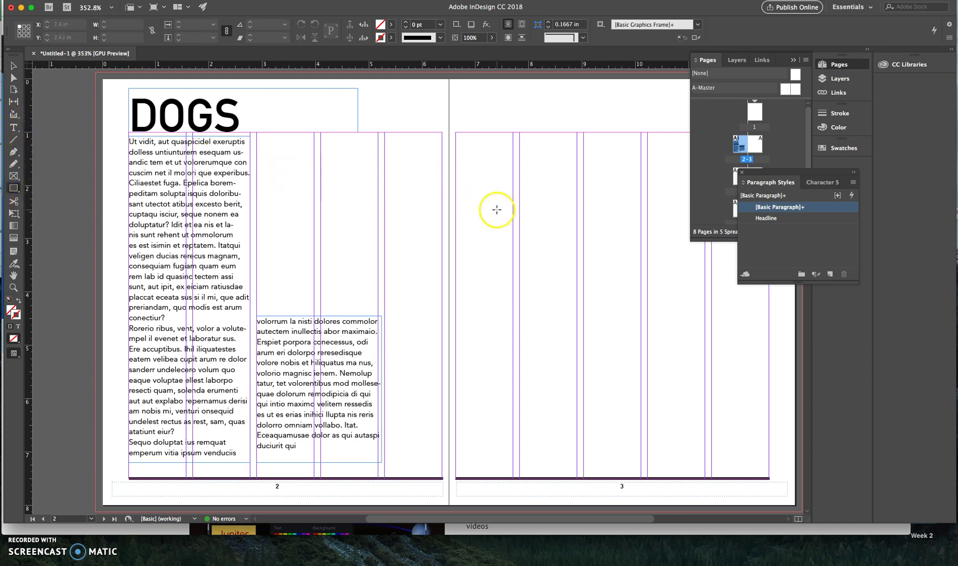
Draw a rectangle about 1.83 by 8.25 in on page 3, from the fourth column's outer edge to the outer bleed, covering the full height
left_click_drag(424, 216, 256, 223)
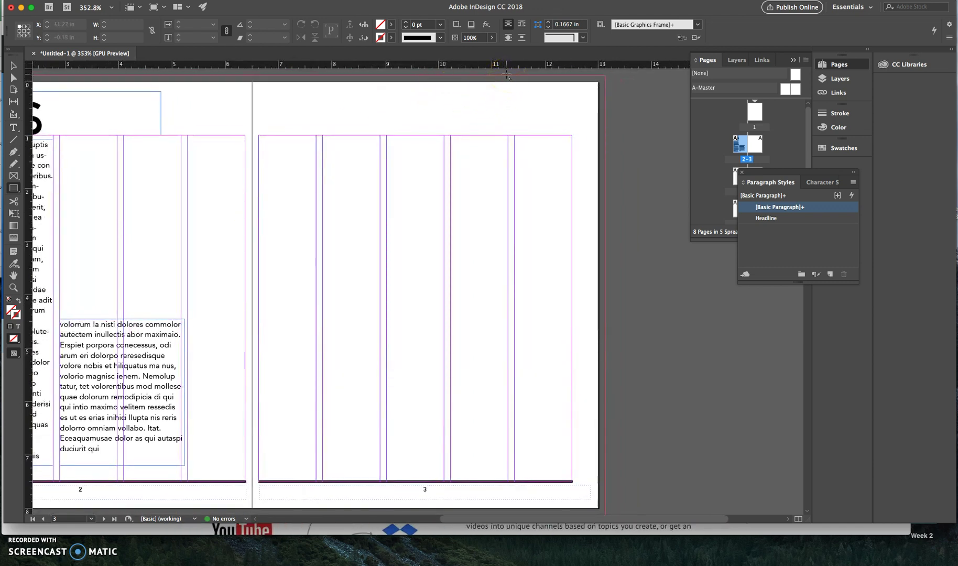
left_click_drag(507, 75, 605, 506)
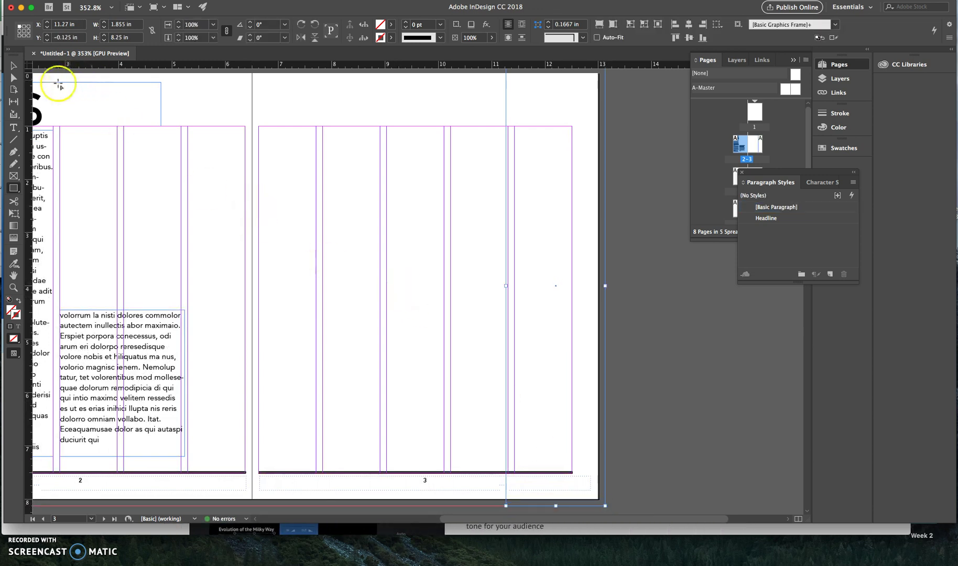
left_click(11, 64)
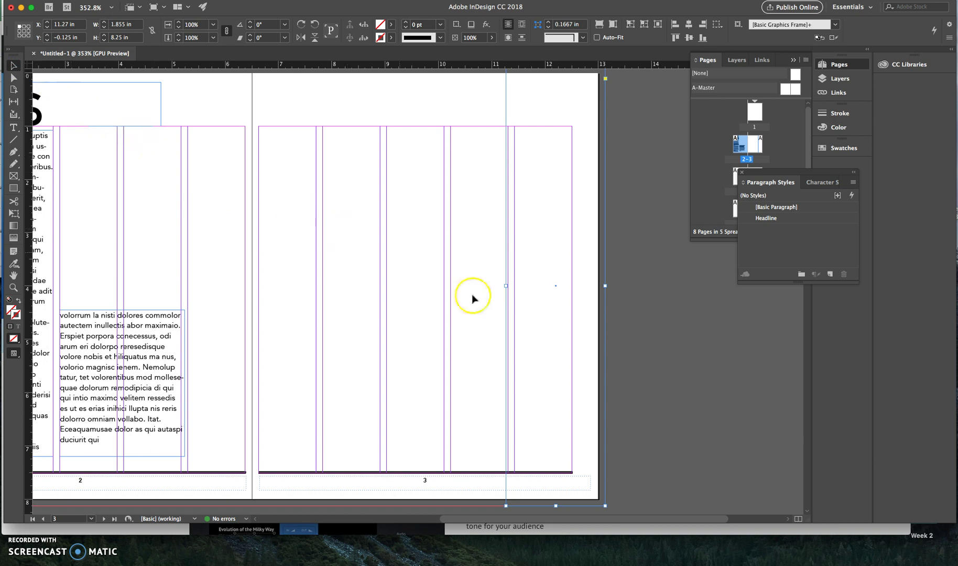
left_click_drag(506, 287, 508, 285)
left_click(559, 225)
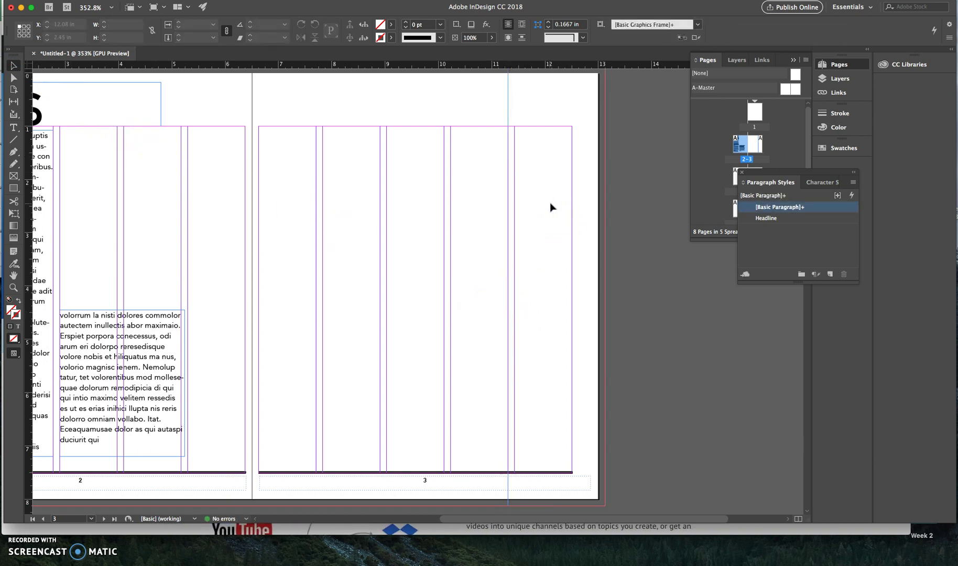
Try to fill the page 3 rectangle with a 55% tint of black
left_click(391, 24)
left_click(351, 88)
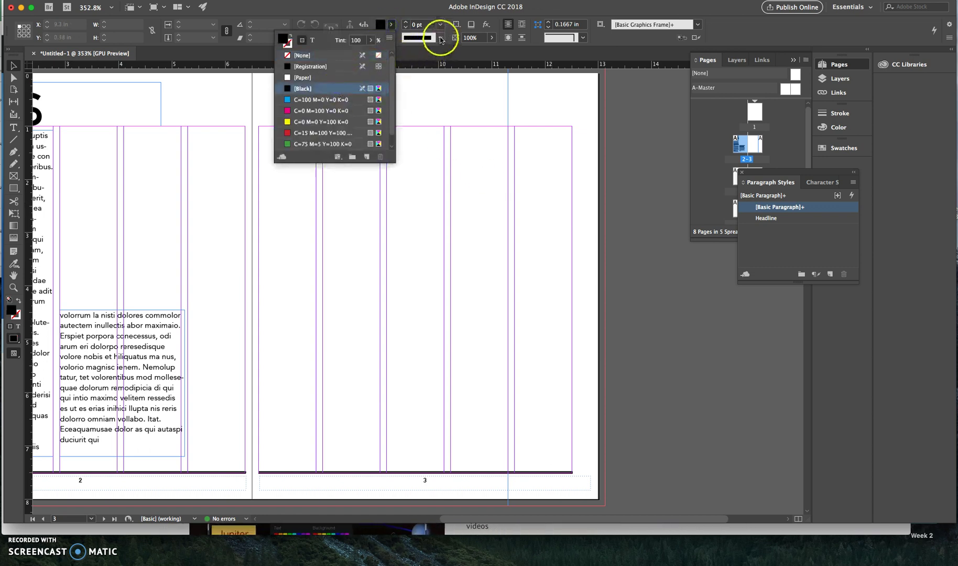
left_click(370, 41)
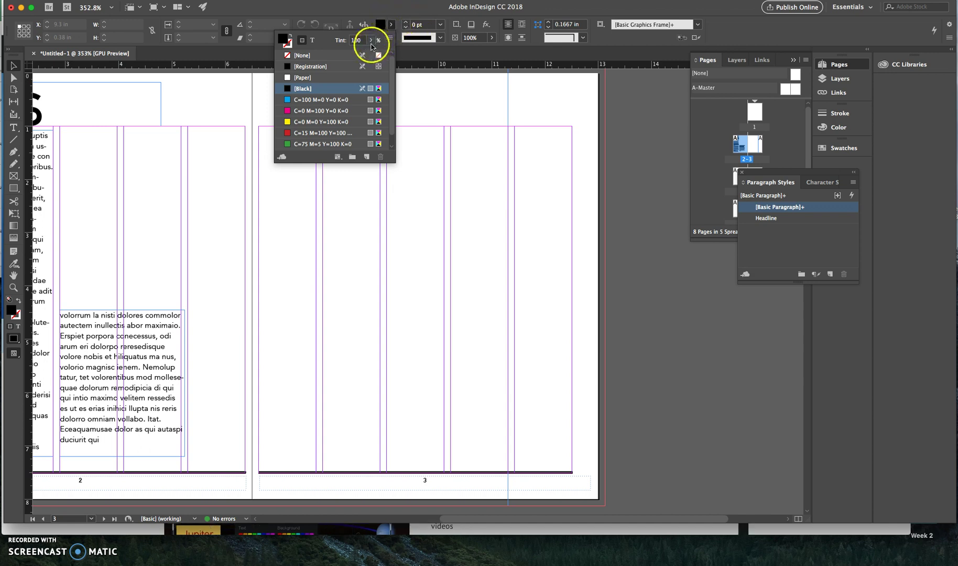
left_click_drag(353, 57, 351, 52)
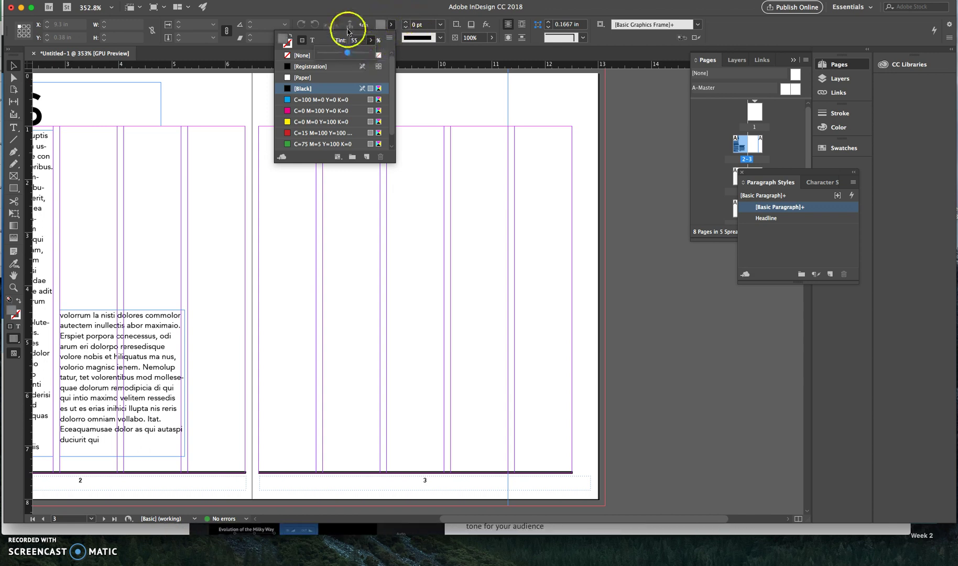
Fill the rectangle along page 3's outer edge with black and reduce the tint to a medium grey
left_click(508, 98)
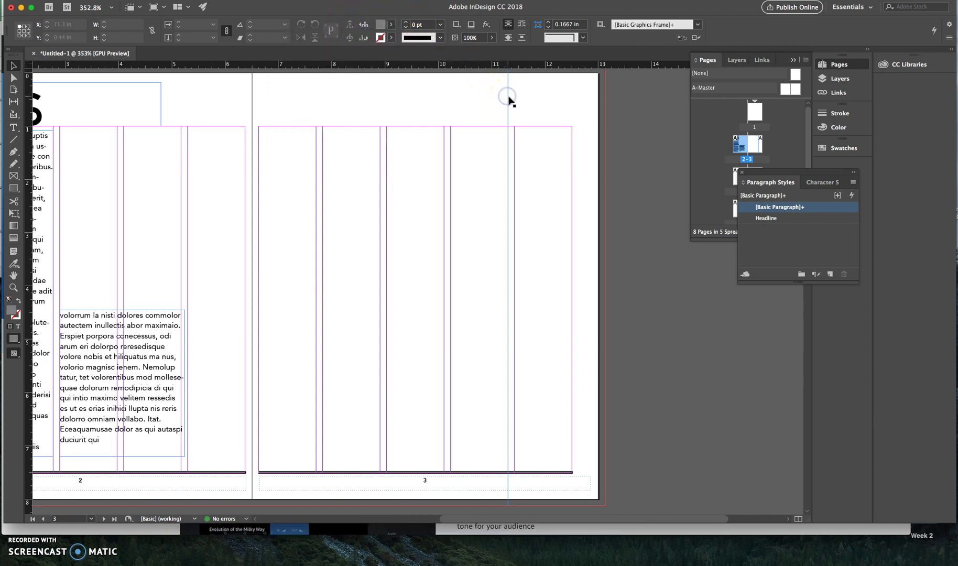
left_click(380, 25)
left_click(315, 88)
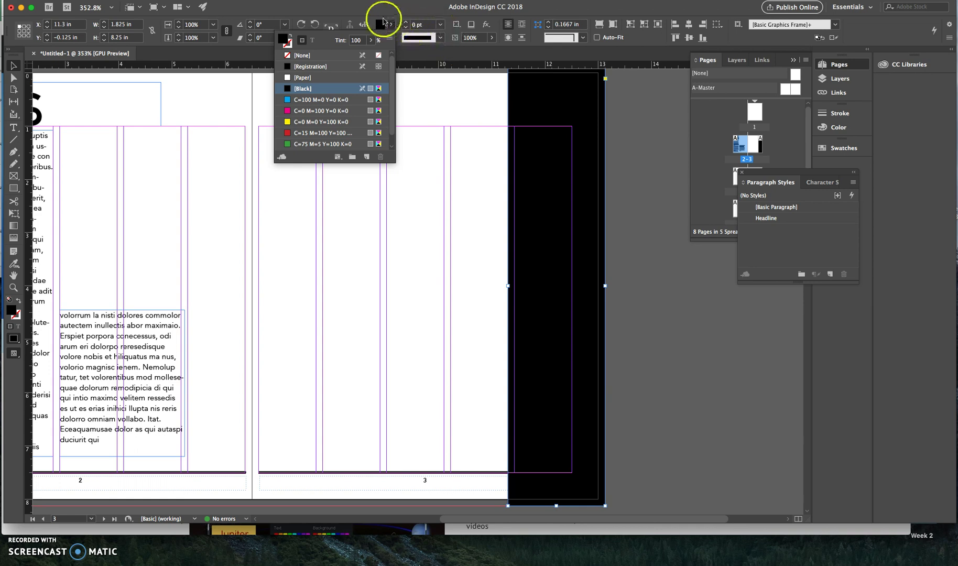
left_click(371, 40)
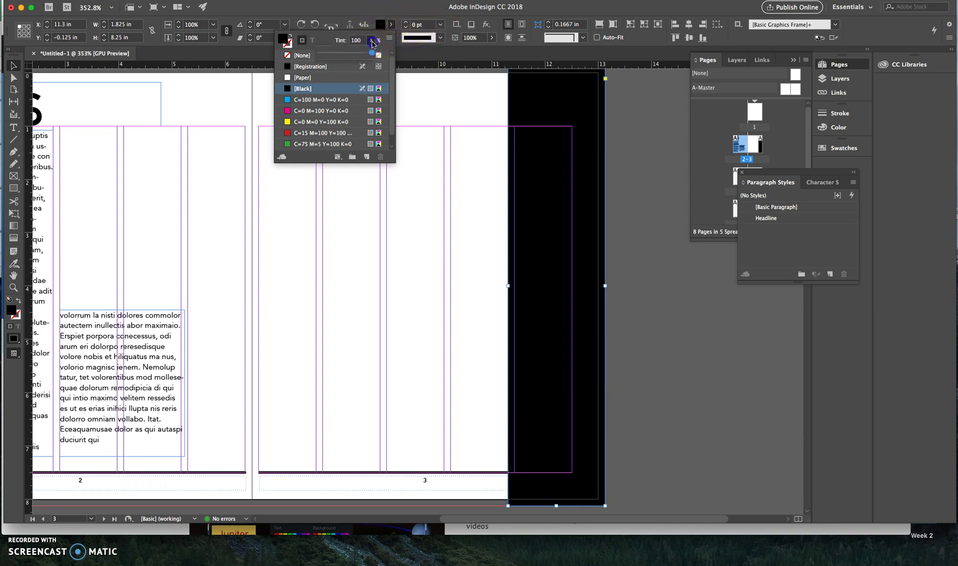
left_click(341, 55)
left_click(453, 116)
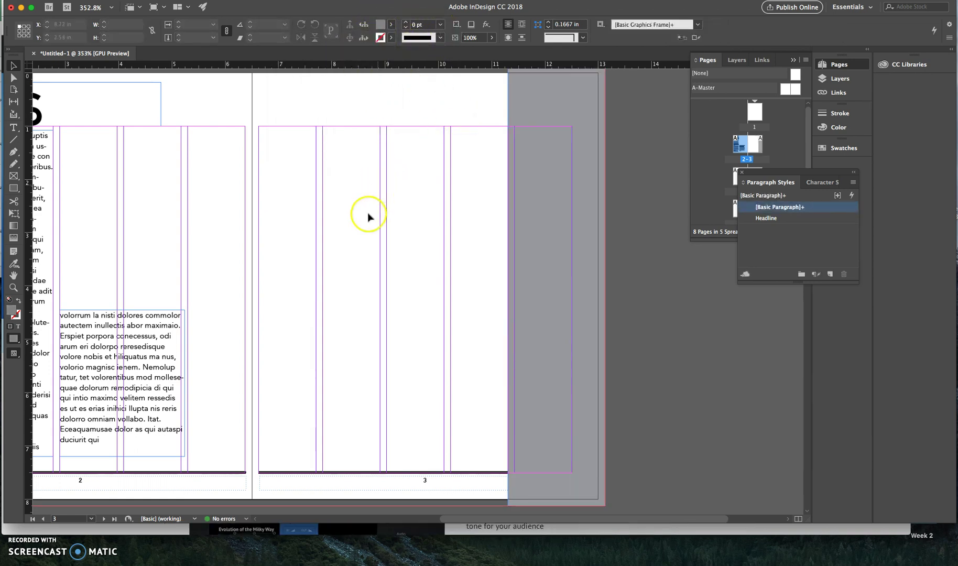
Draw a text frame from page 2's fourth column into the fifth, starting at the top margin, and fill it with placeholder text
left_click_drag(477, 248, 640, 274)
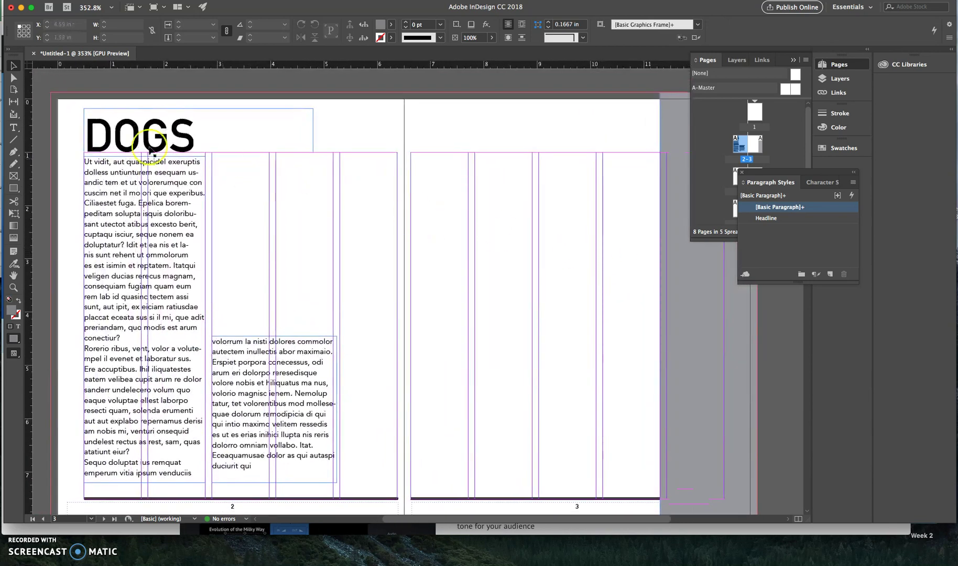
left_click(14, 128)
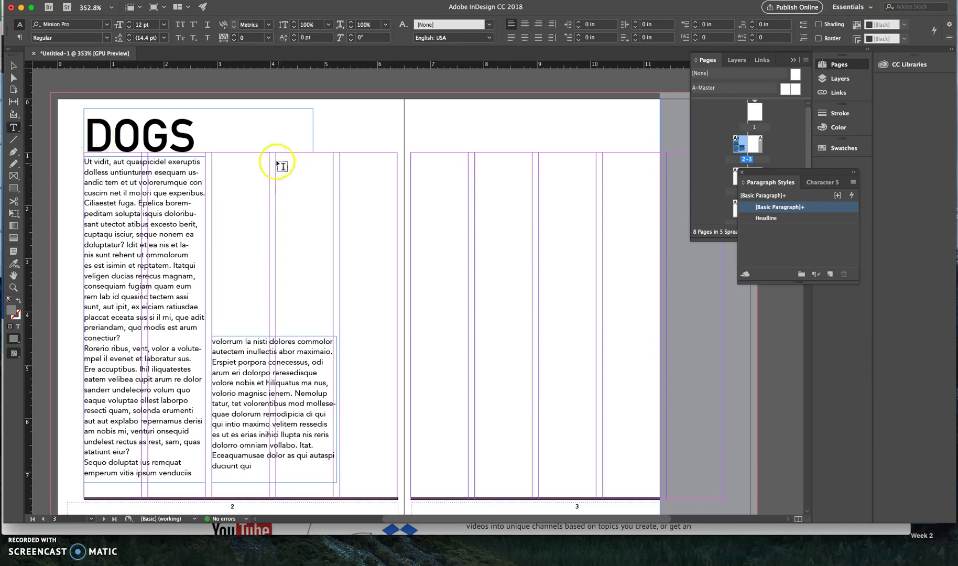
left_click_drag(276, 153, 381, 298)
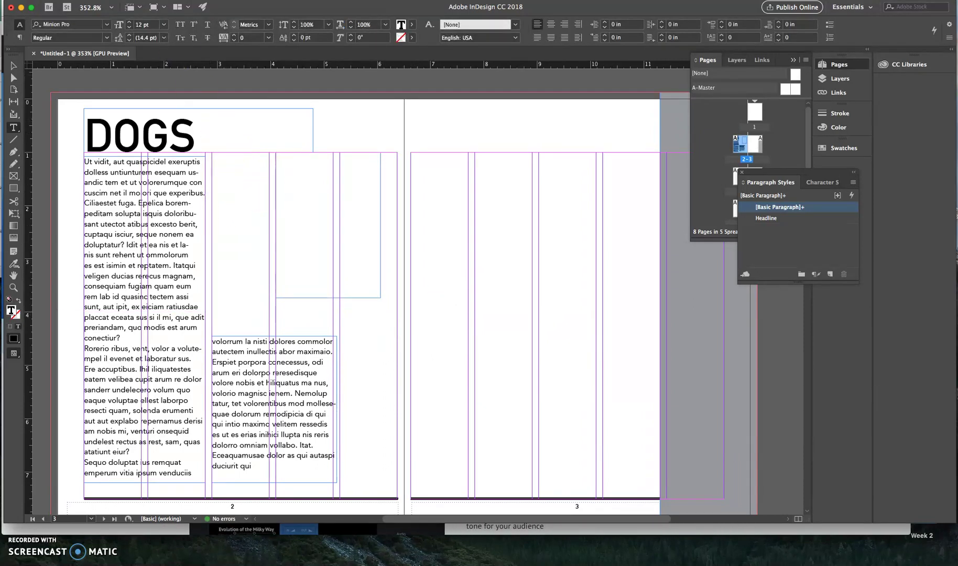
left_click(128, 0)
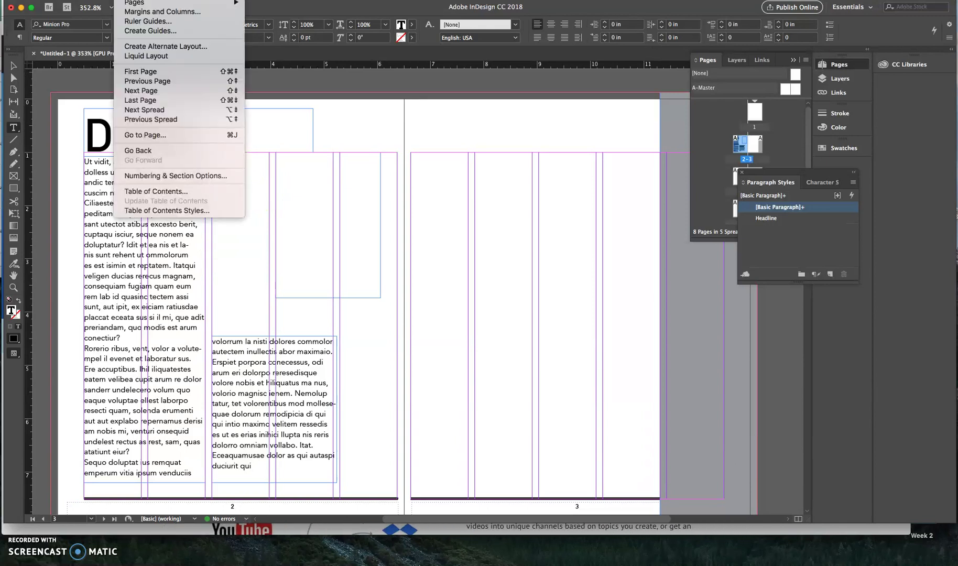
mouse_move(157, 0)
mouse_move(210, 281)
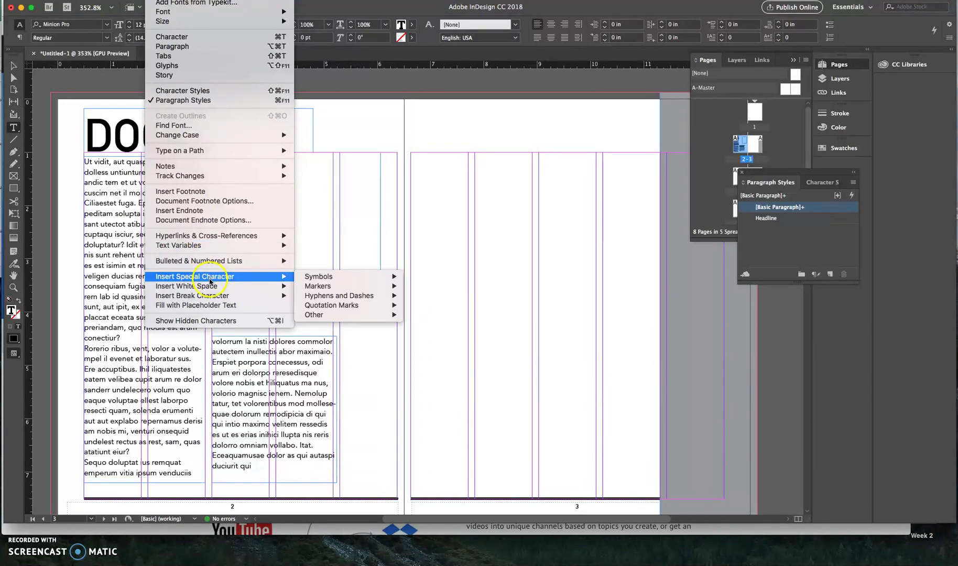
left_click(203, 306)
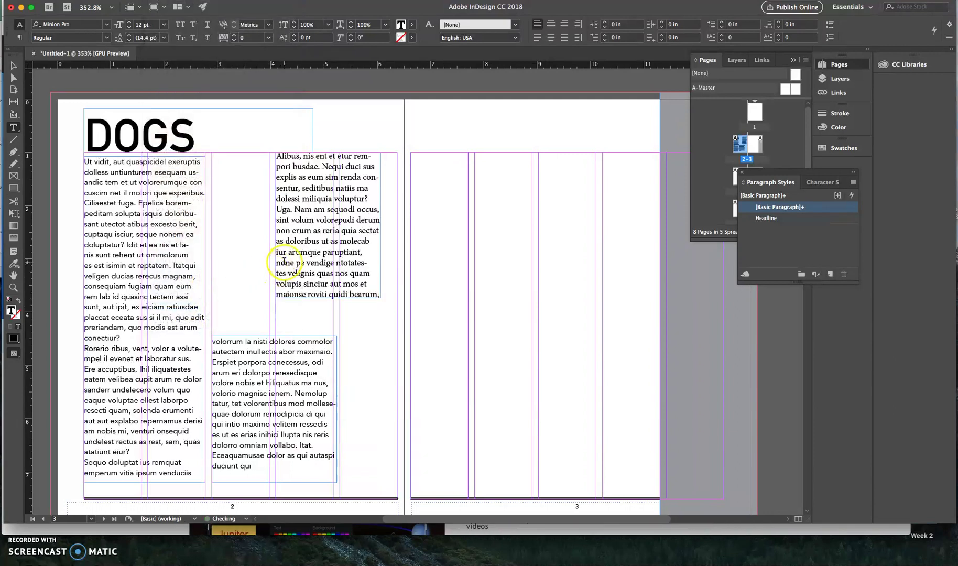
Set the new placeholder text in Alte DIN 1451 Mittelschrift gepraegt and widen its frame inward to the third column's start, about 3.16 in wide
key("super+a")
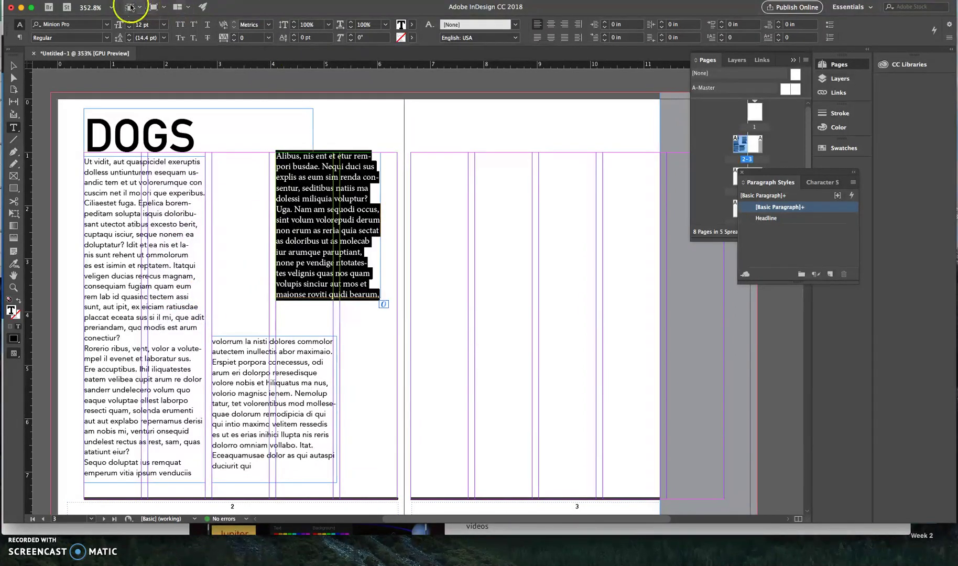
left_click(32, 23)
type("Alte")
key("Return")
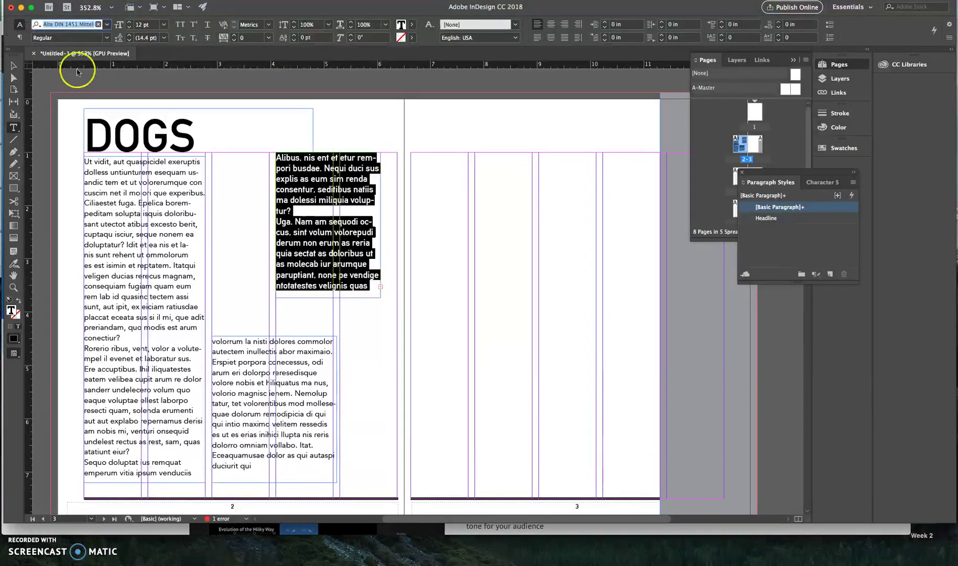
left_click(14, 66)
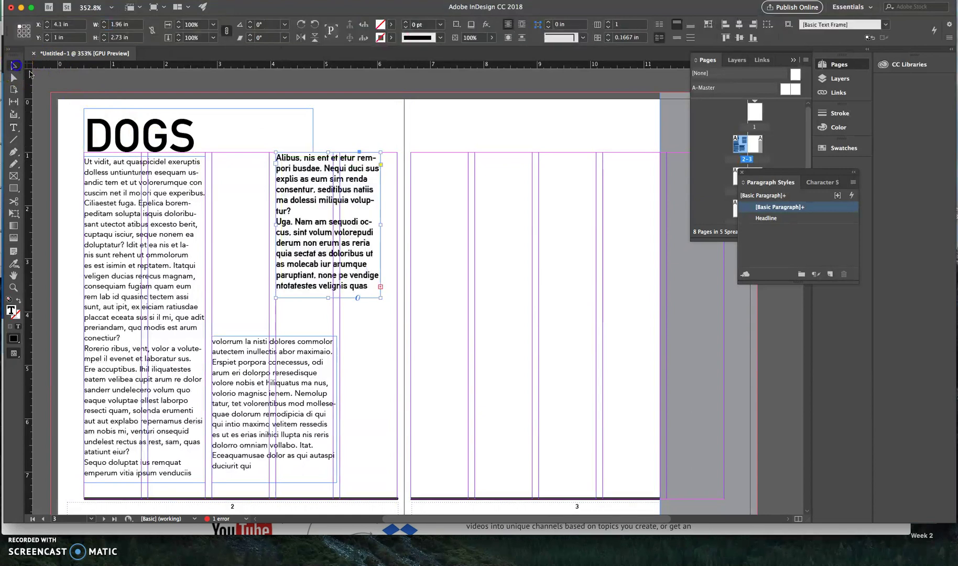
left_click_drag(274, 226, 210, 218)
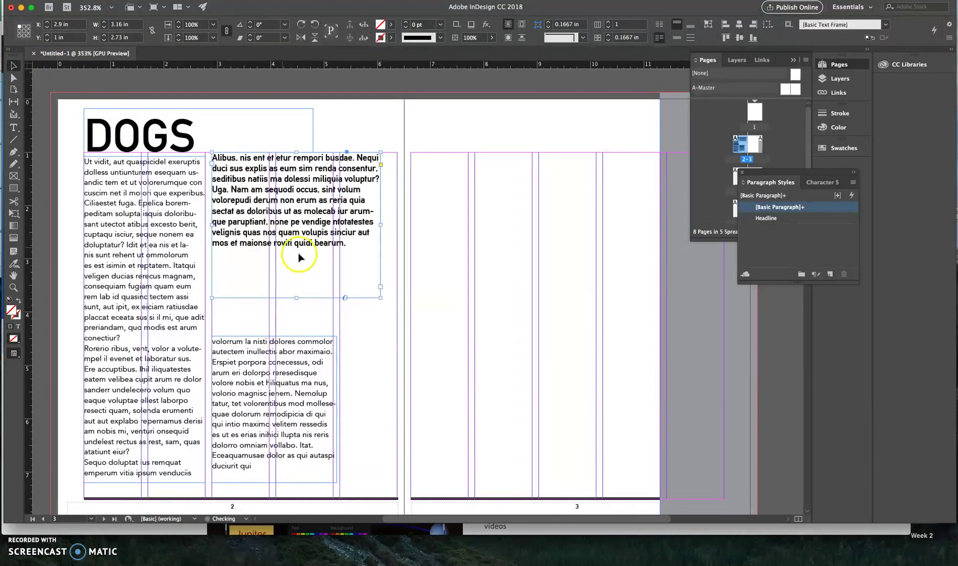
Delete the placeholder text following "Uga." and shorten the frame to about 1.21 in tall
double_click(343, 242)
left_click_drag(311, 240, 229, 186)
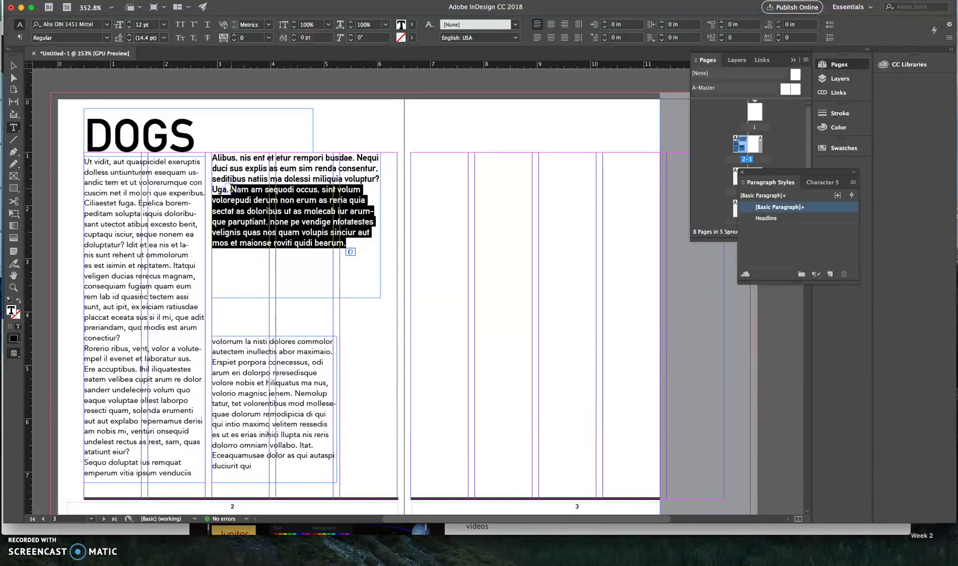
key("BackSpace")
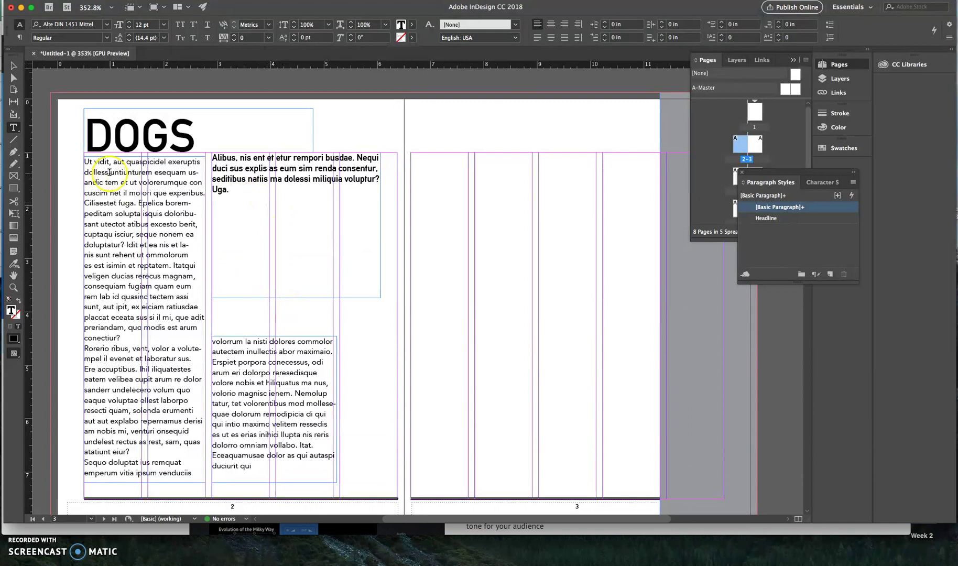
left_click(13, 65)
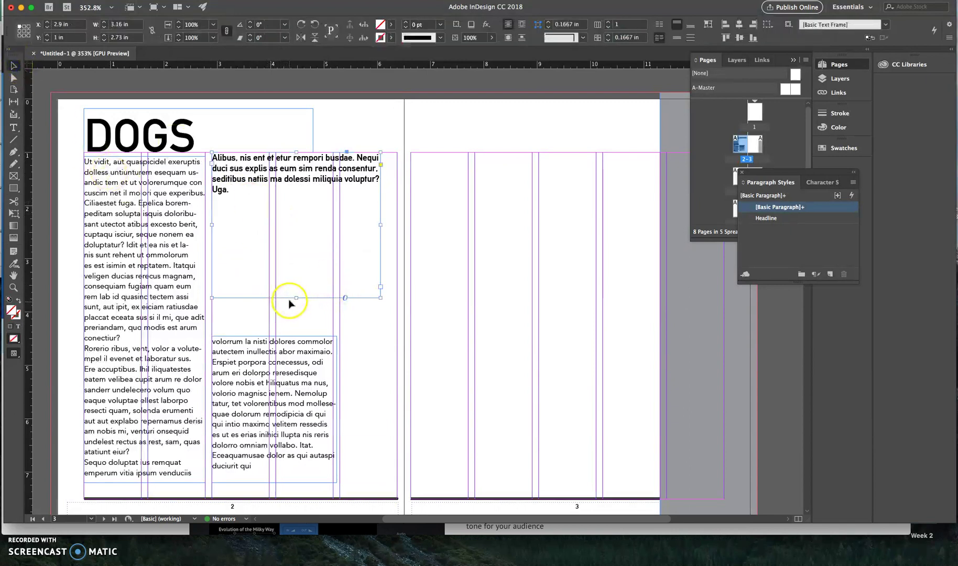
left_click_drag(296, 298, 293, 216)
Enlarge all the remaining text in the shortened frame to 16 pt
double_click(230, 192)
left_click_drag(231, 192, 207, 158)
key("super+shift+period")
key("super+shift+period")
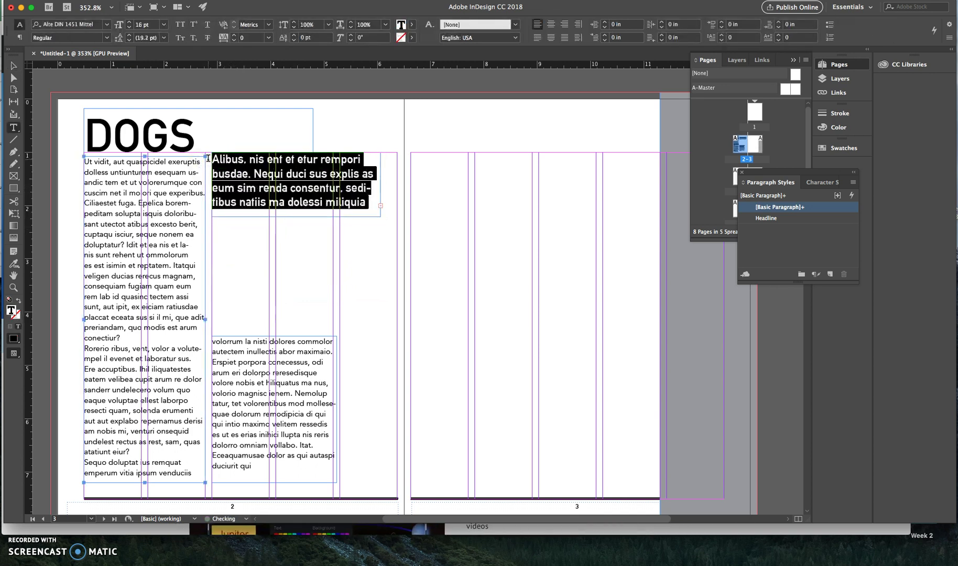
Lengthen the 16 pt text's frame to about 1.78 in and join "Uga." onto the preceding paragraph
left_click(117, 77)
left_click(13, 65)
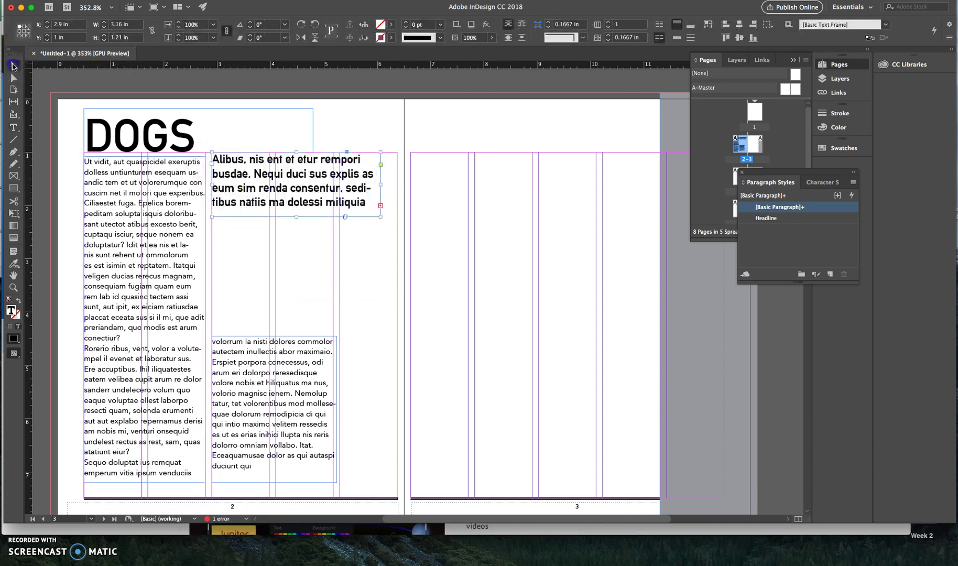
left_click_drag(298, 217, 297, 247)
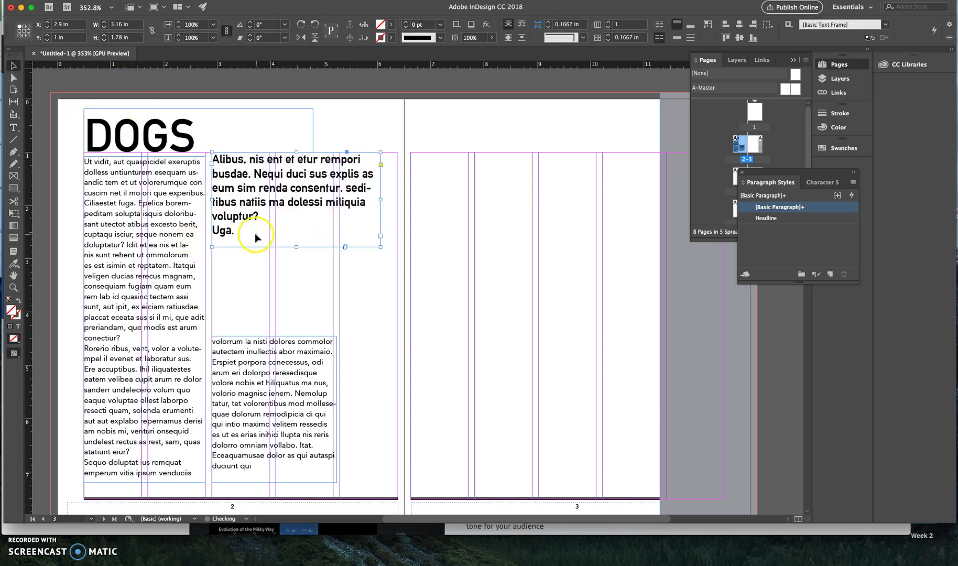
double_click(215, 232)
key("BackSpace")
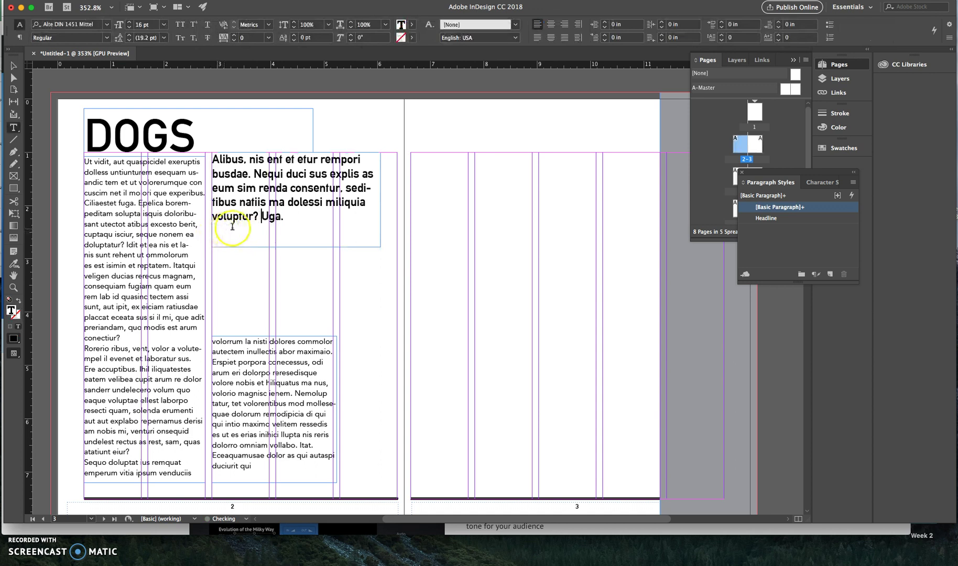
Create a paragraph style named Pull Quote from the 16 pt text and apply it to that text
key("super+a")
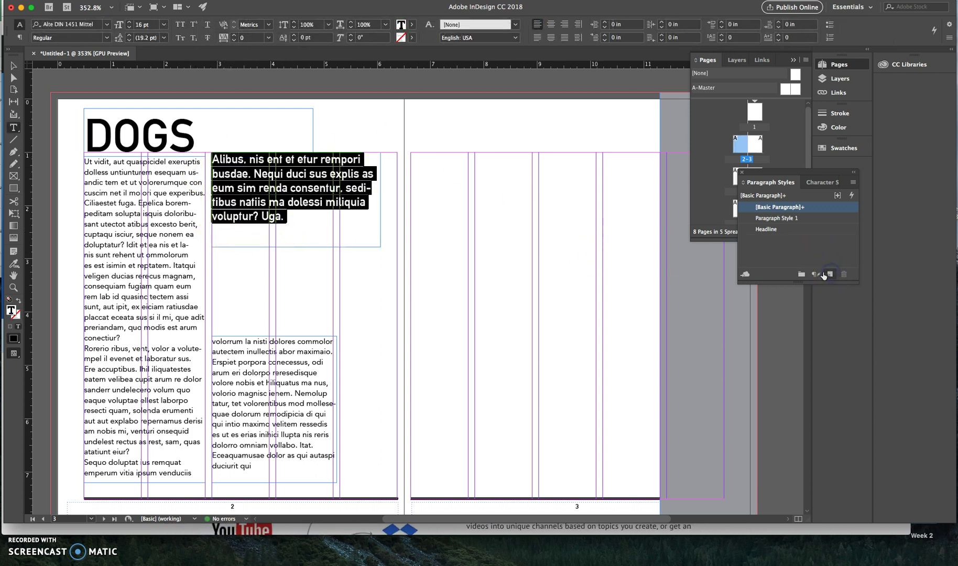
double_click(769, 220)
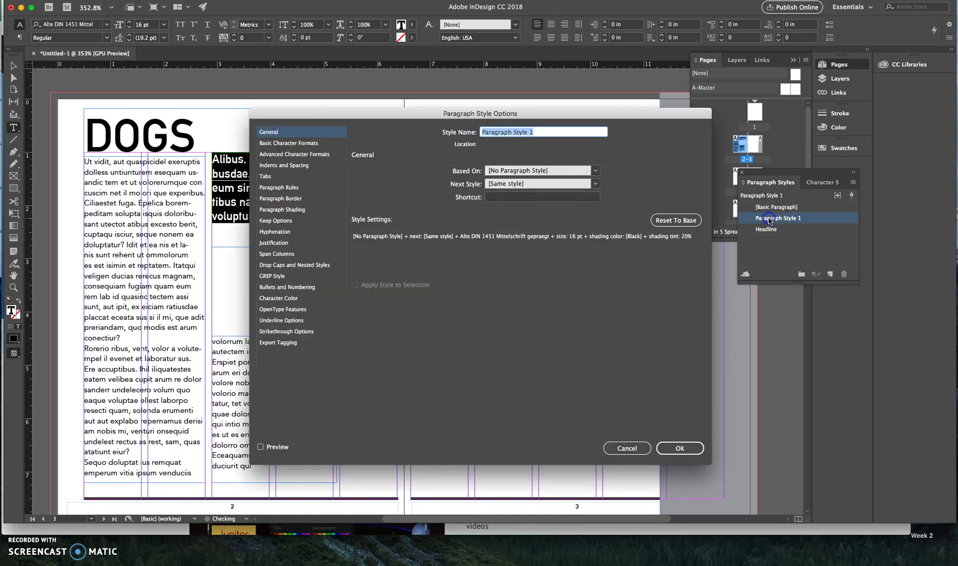
type("Pull Quote")
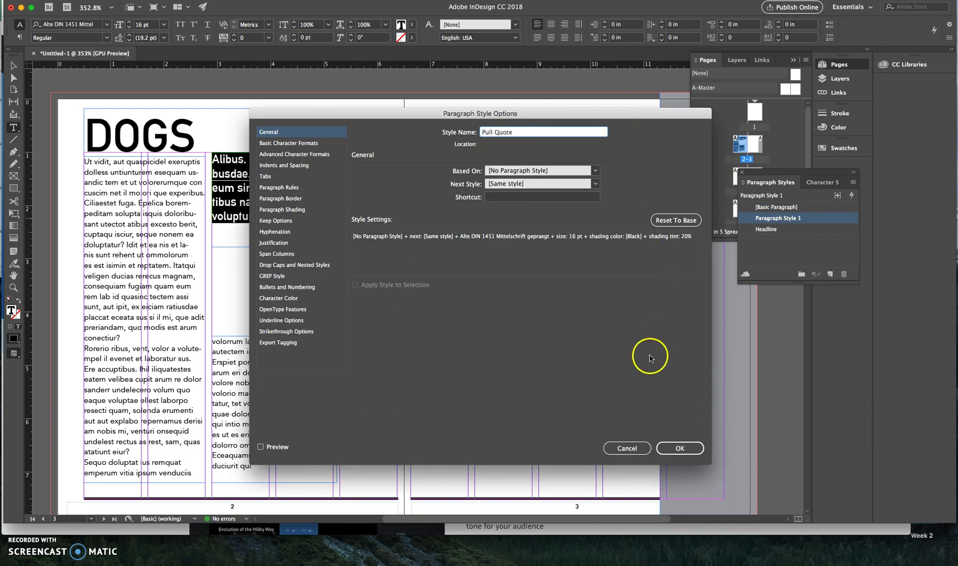
left_click(680, 448)
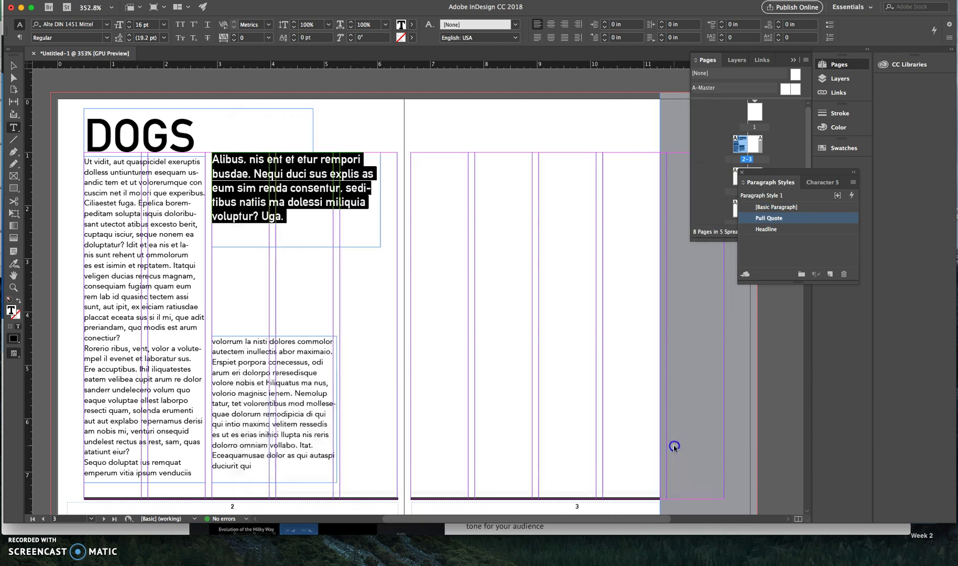
Create a paragraph style named Body from the threaded Avenir story on page 2 and apply it to the whole story
left_click(171, 233)
key("super+a")
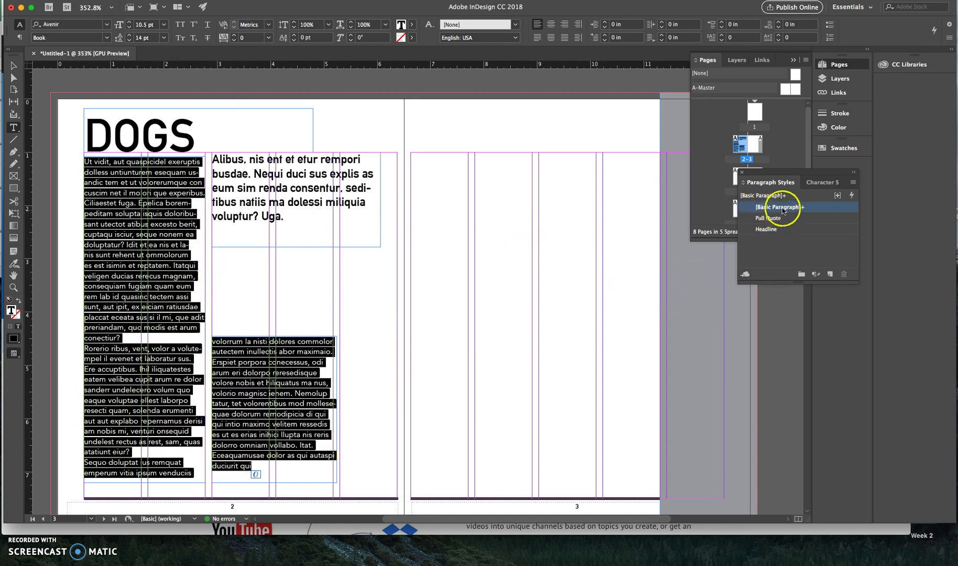
left_click(830, 274)
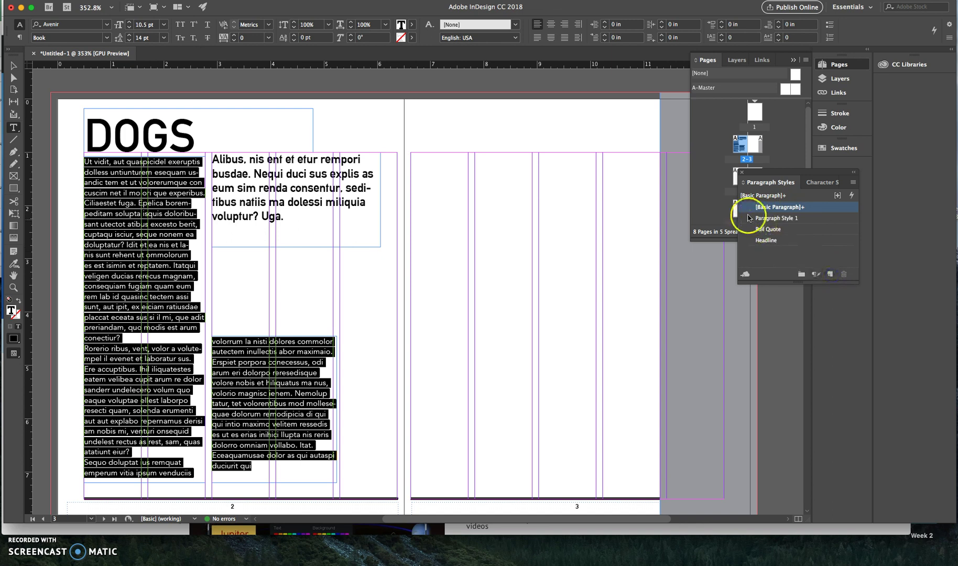
double_click(770, 219)
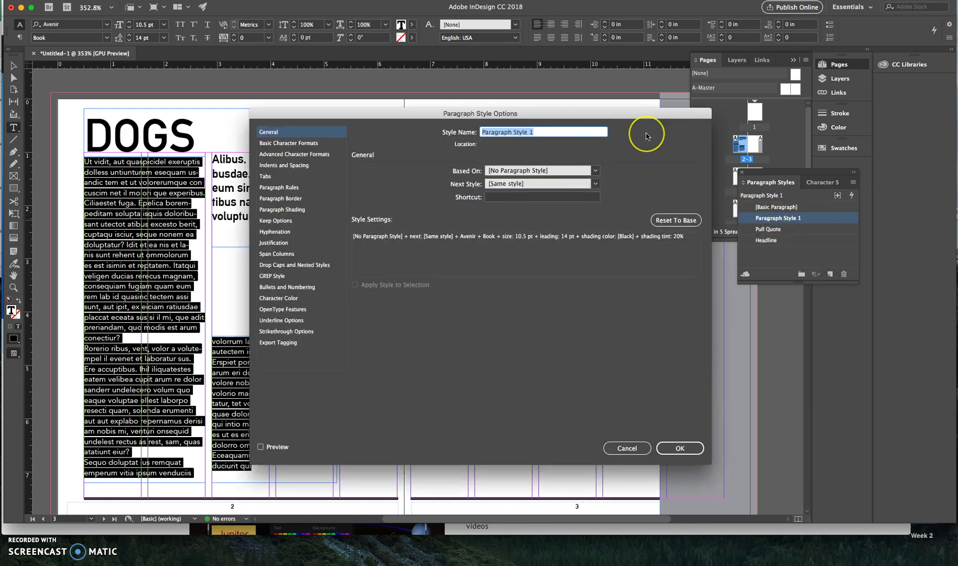
type("Body")
key("Return")
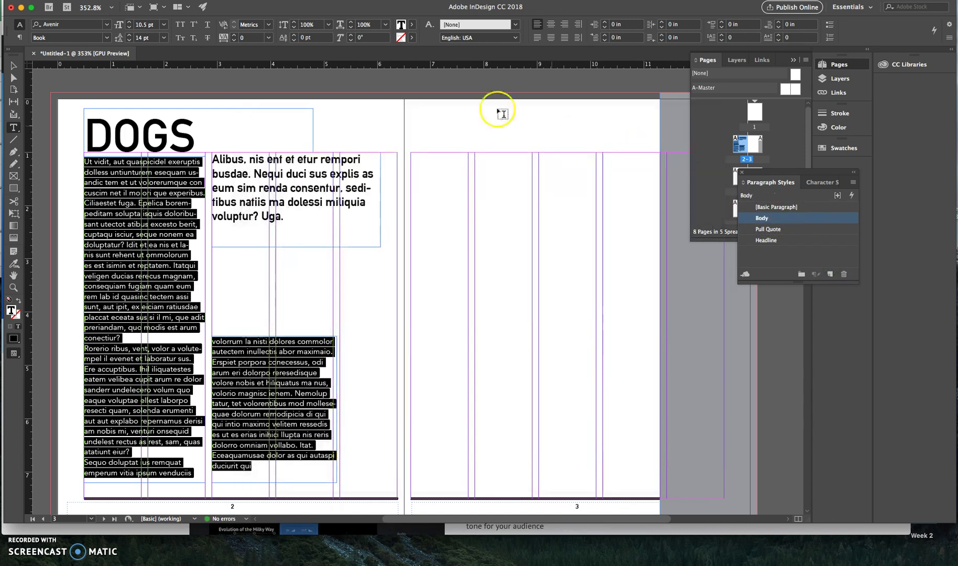